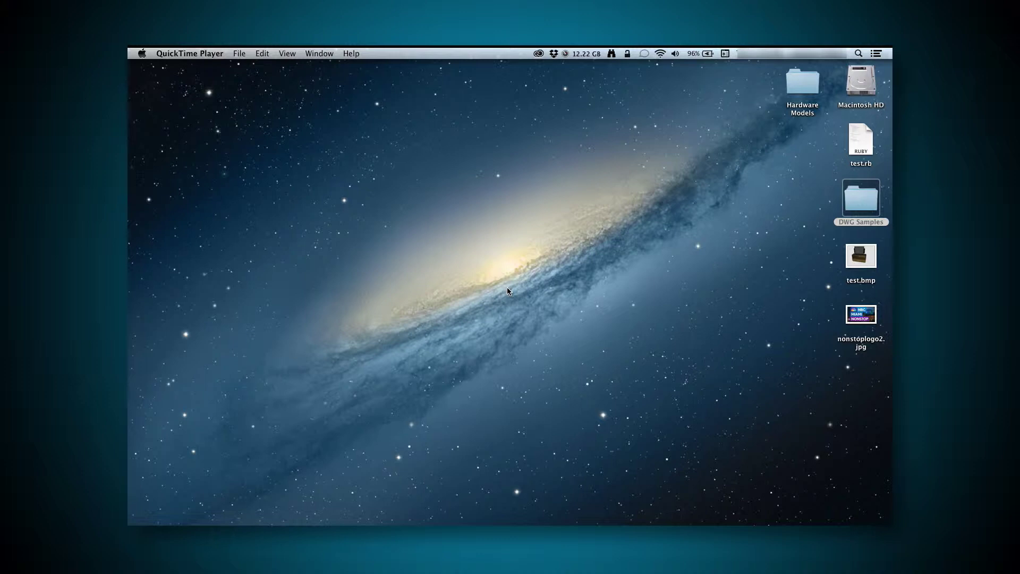
Preview test.bmp on the desktop with Quick Look
left_click(859, 270)
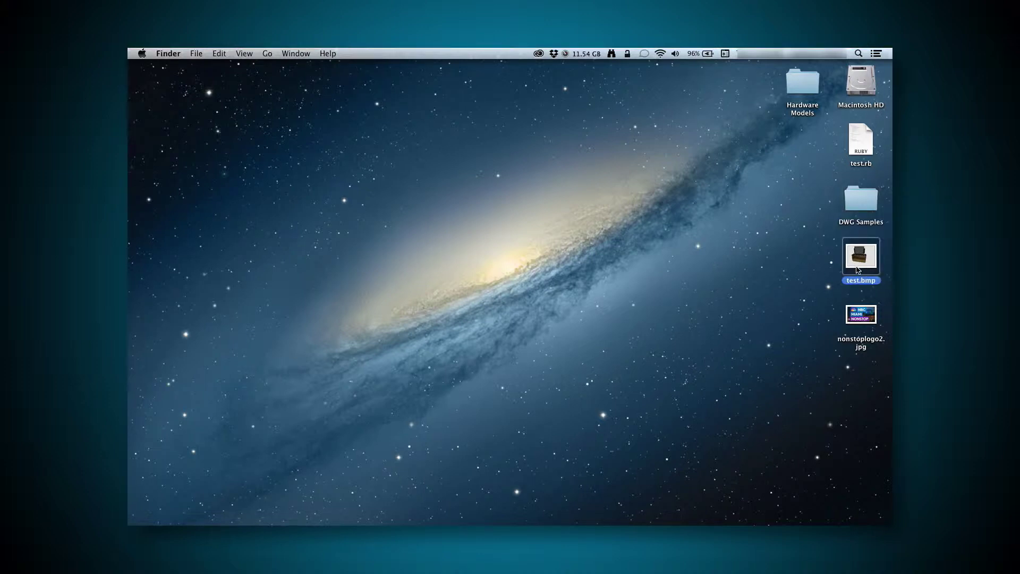
key("space")
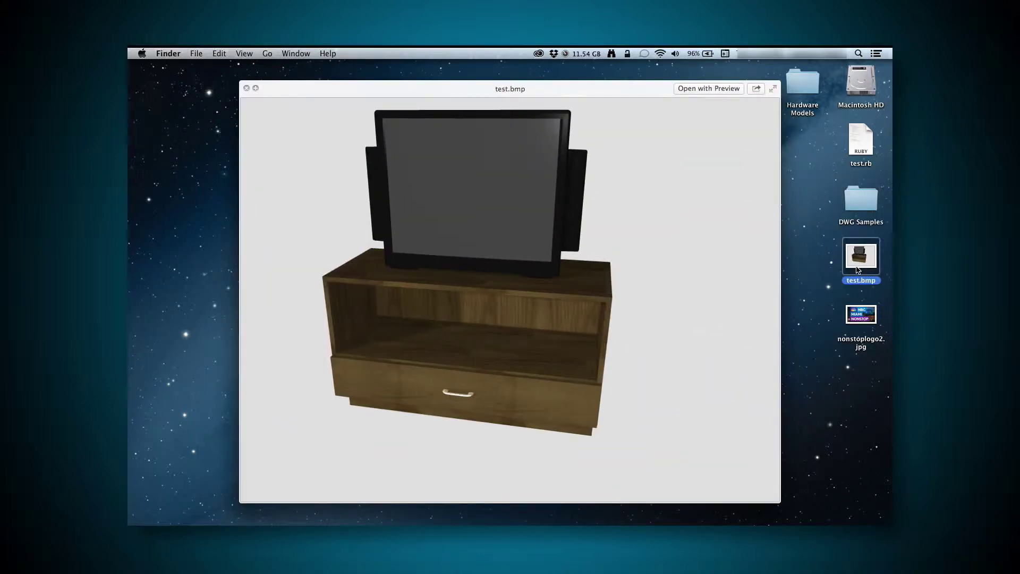
key("space")
Preview nonstoplogo2.jpg, then search Spotlight for 'pho' to find Adobe Photoshop CC
left_click(863, 317)
key("space")
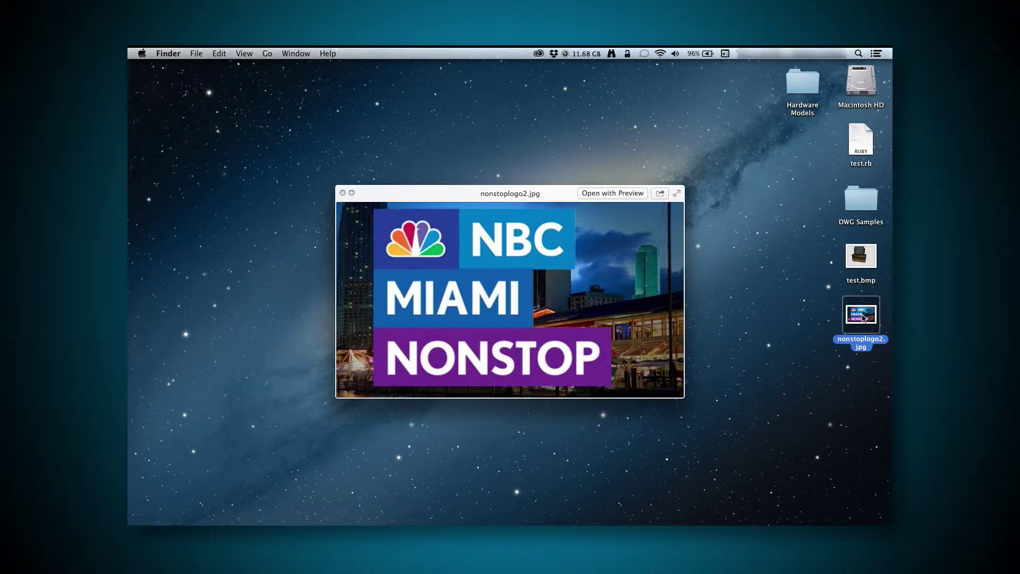
key("space")
key("super+space")
type("pho")
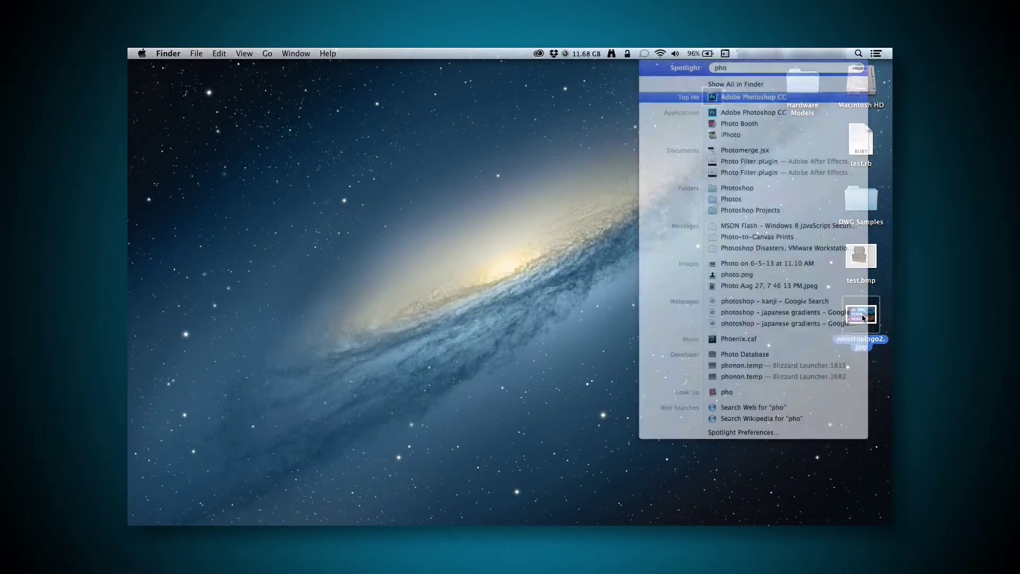
Launch Adobe Photoshop CC and open test.bmp from the Desktop
key("Return")
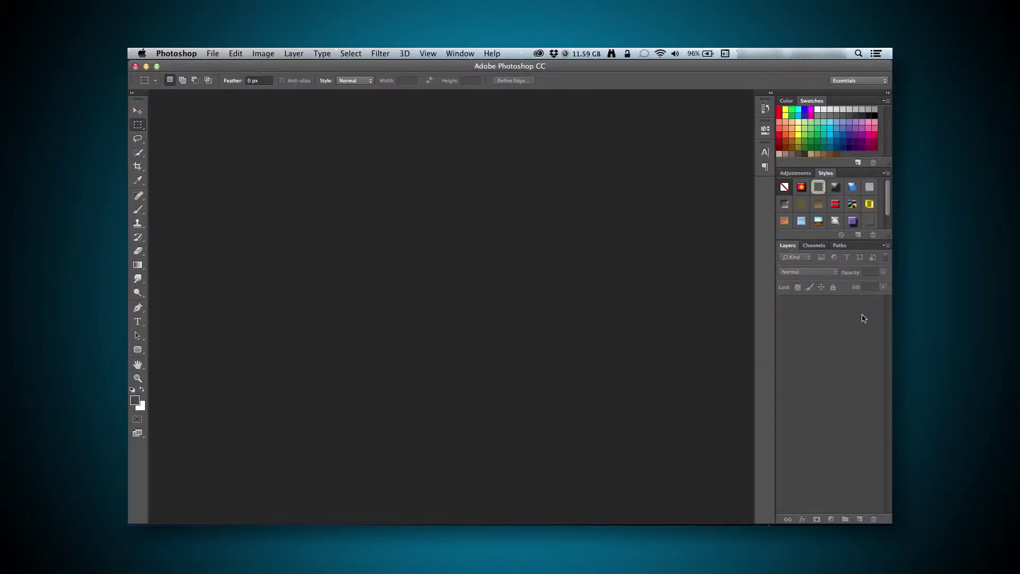
left_click(214, 53)
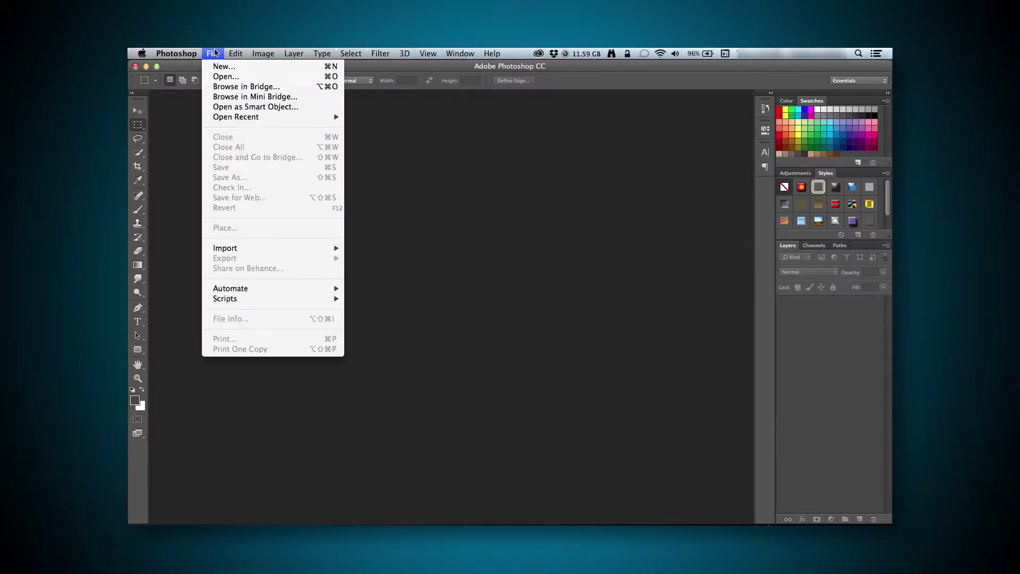
left_click(226, 76)
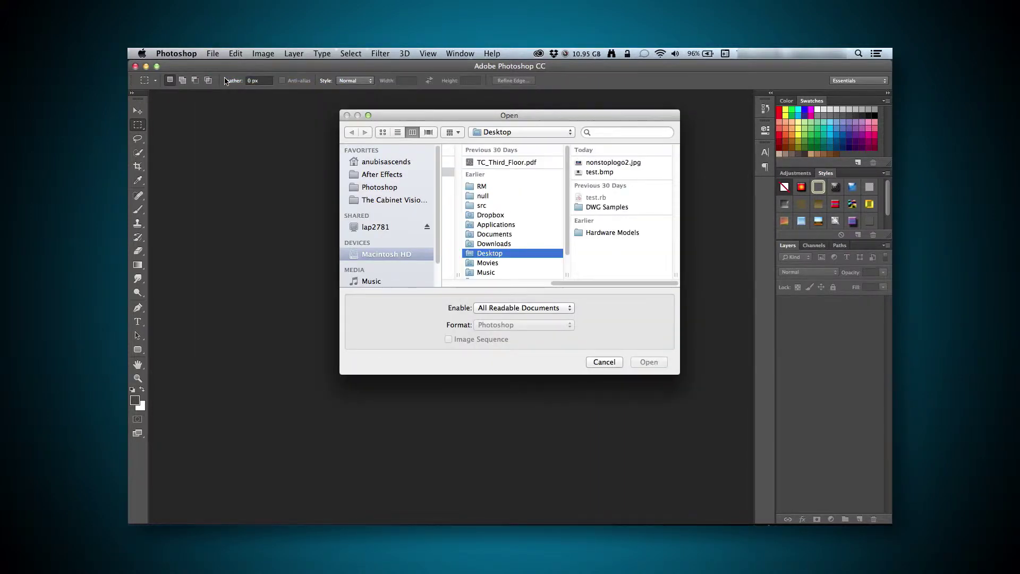
left_click(597, 172)
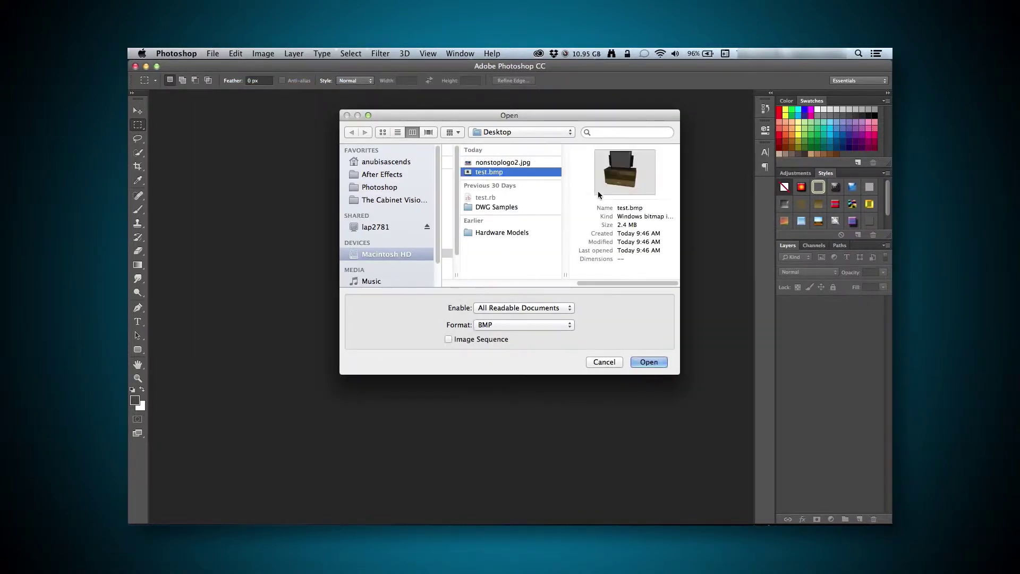
left_click(643, 363)
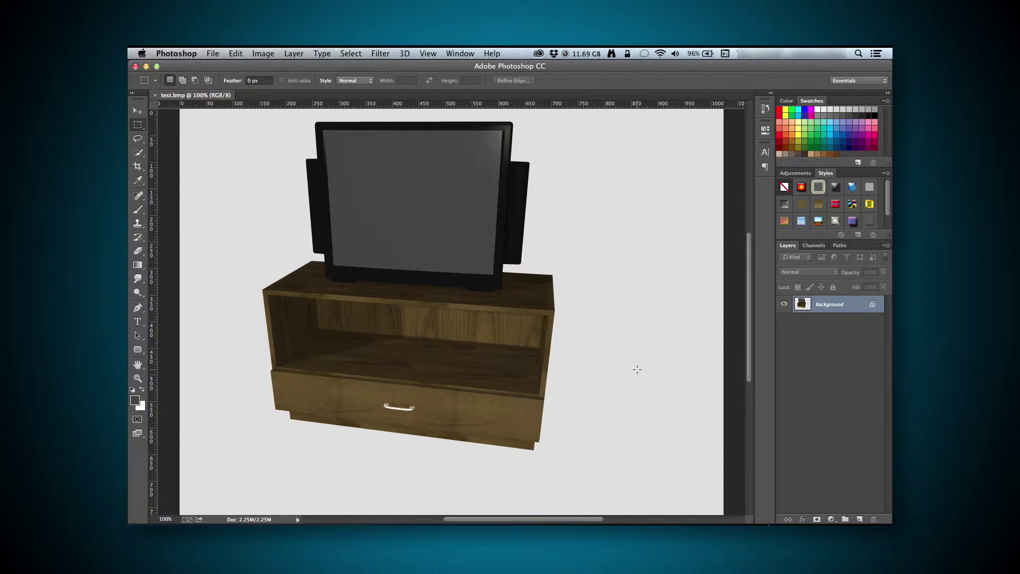
Duplicate the Background layer into Background copy and hide the original Background
left_click_drag(858, 302, 861, 512)
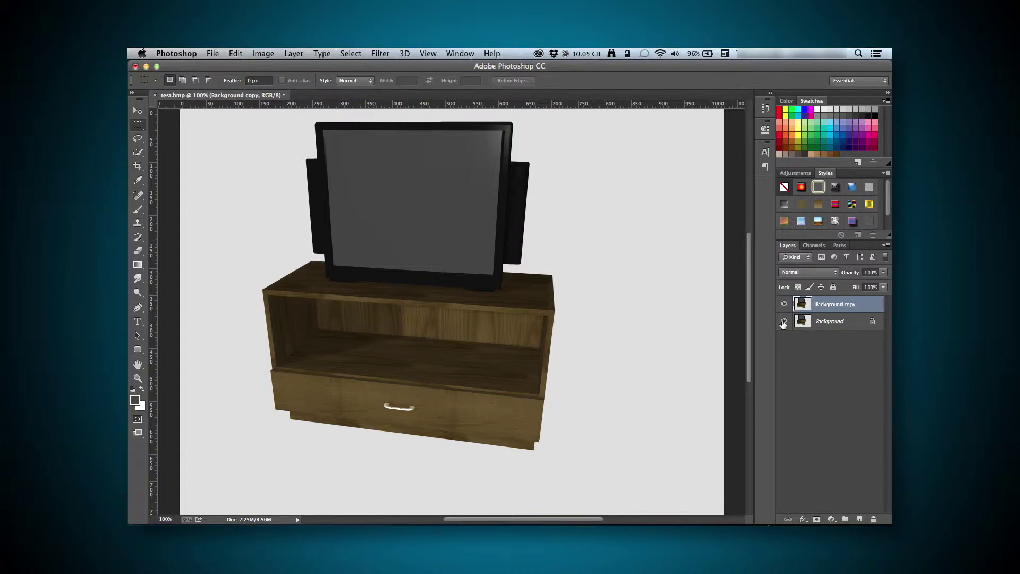
left_click(783, 322)
Erase a patch of the TV screen with the Eraser, then undo it
left_click(139, 251)
mouse_move(368, 176)
left_mouse_down()
mouse_move(374, 186)
mouse_move(414, 175)
mouse_move(425, 210)
mouse_move(431, 203)
left_mouse_up()
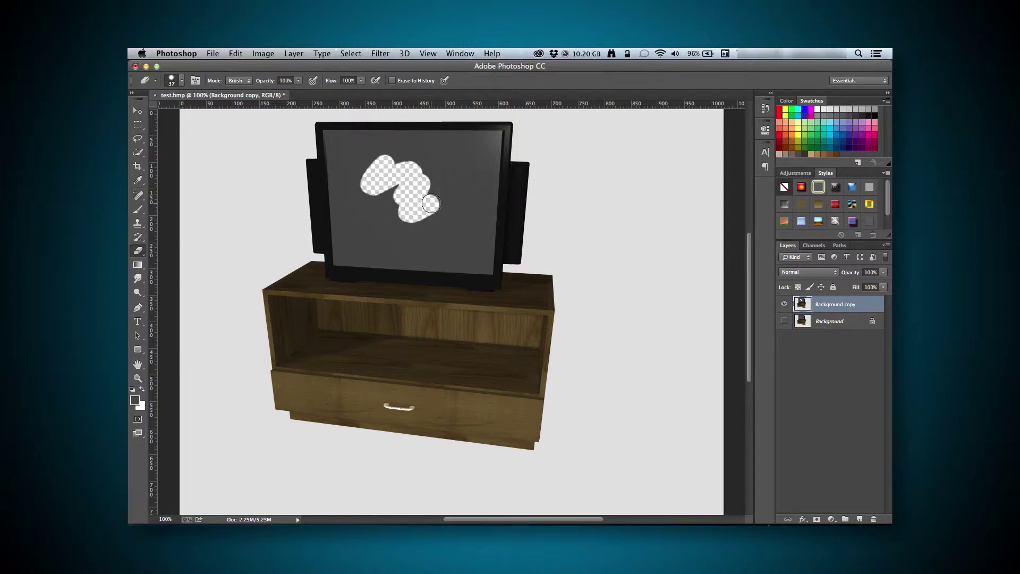
key("super+z")
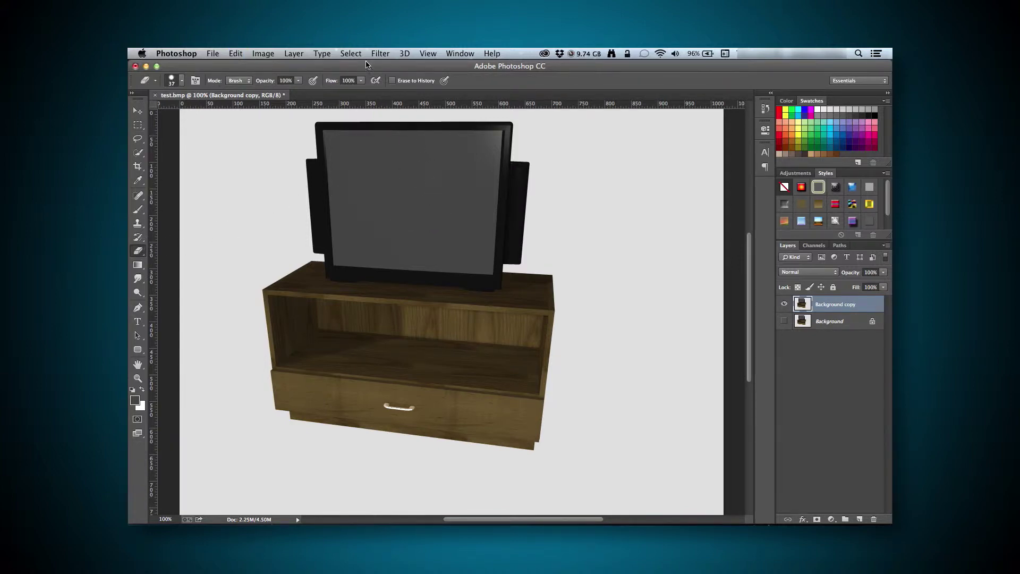
Select the grey TV screen with Color Range, raising Fuzziness to cover it
left_click(354, 55)
left_click(359, 168)
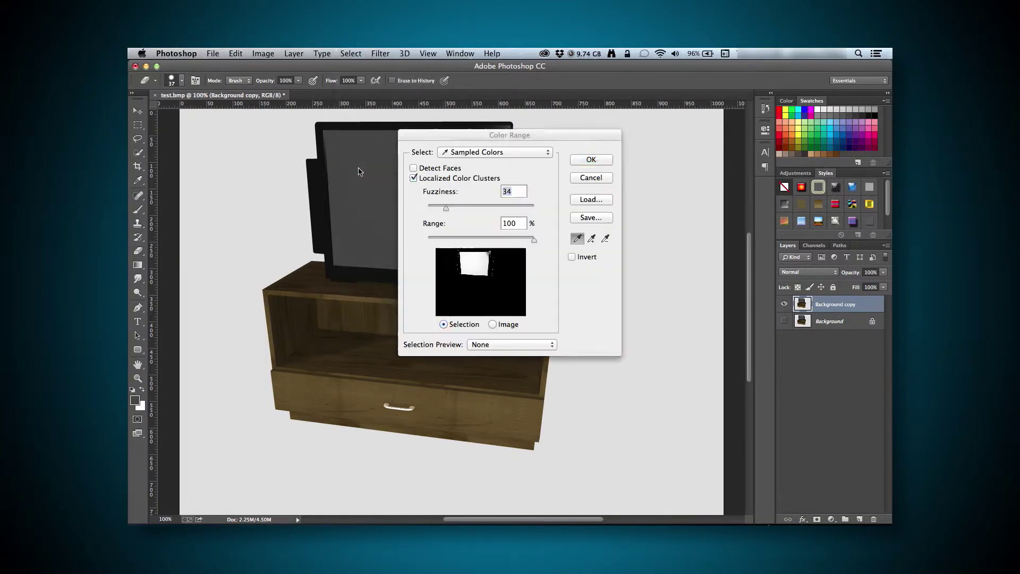
left_click_drag(440, 206, 455, 212)
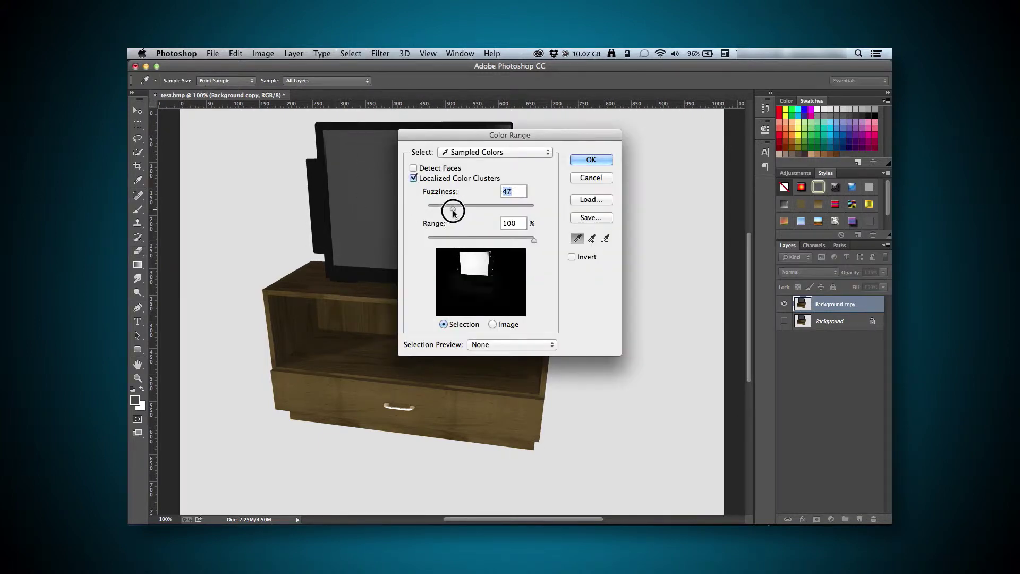
left_click(598, 159)
key("e")
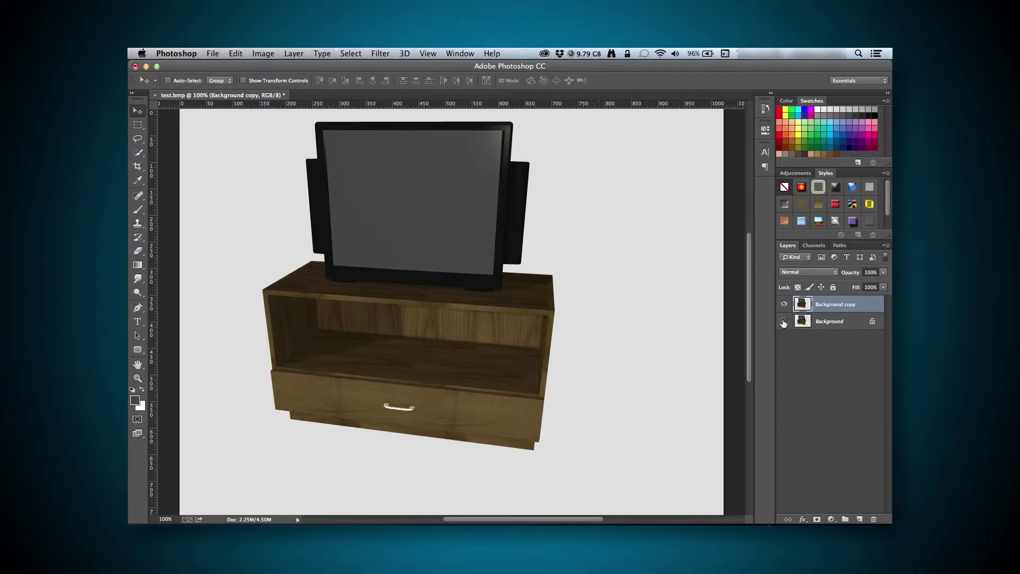
Zoom in on the TV screen and drag a rectangular marquee over its upper area
key("m")
scroll(373, 163, "up", 5)
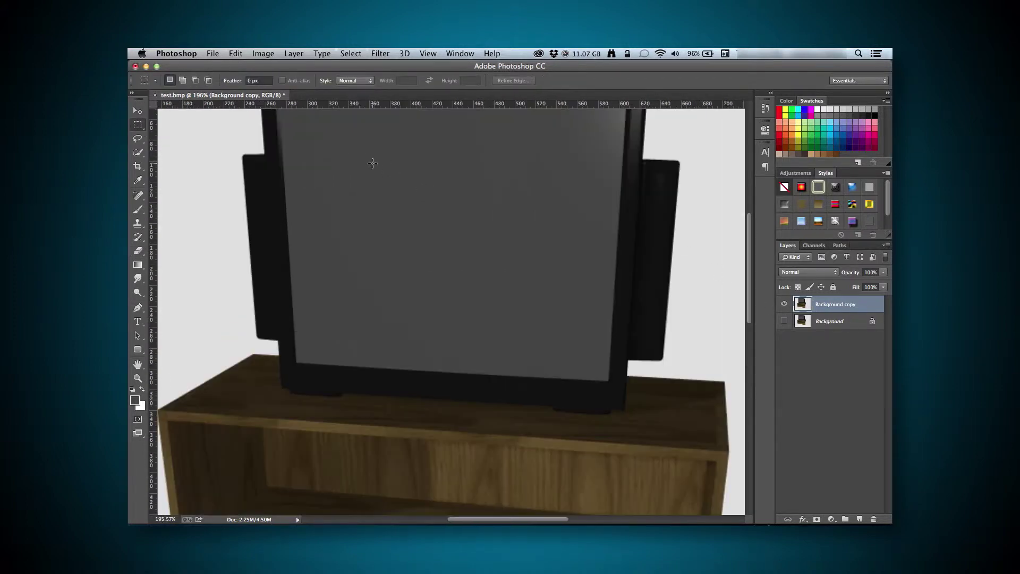
left_click_drag(371, 164, 432, 266)
left_click(137, 124)
left_click_drag(137, 125, 167, 128)
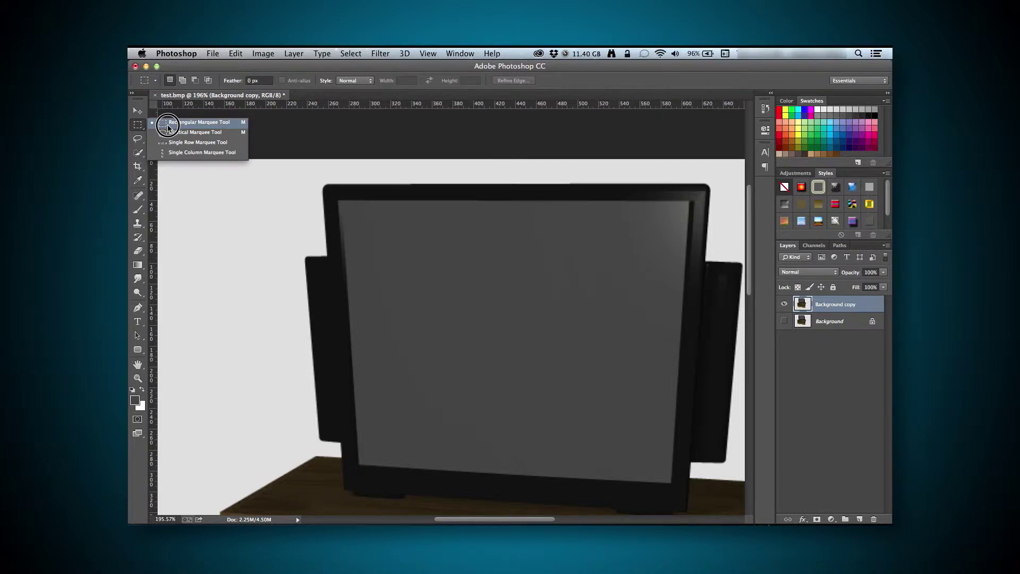
left_click_drag(370, 220, 598, 367)
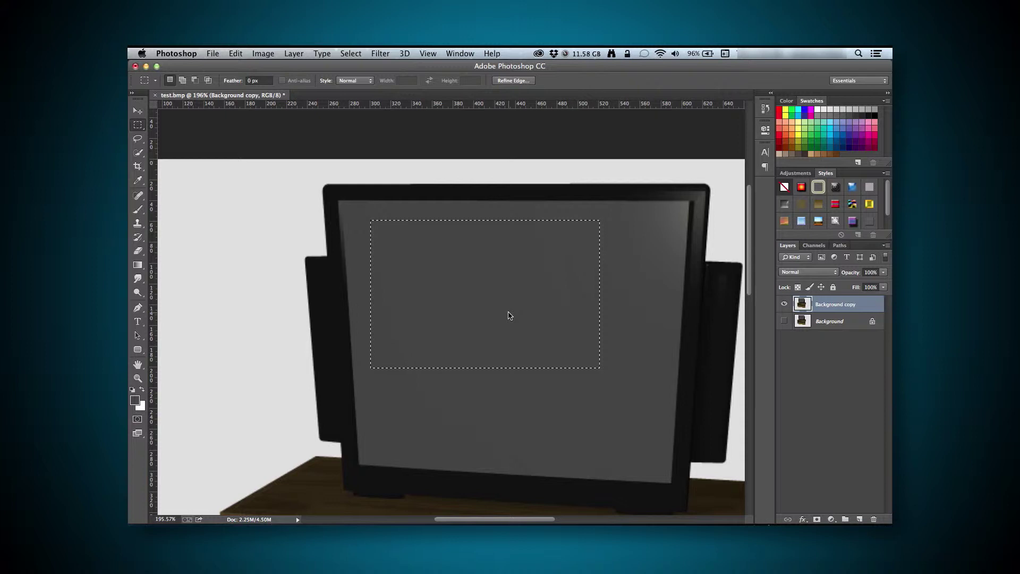
right_click(509, 315)
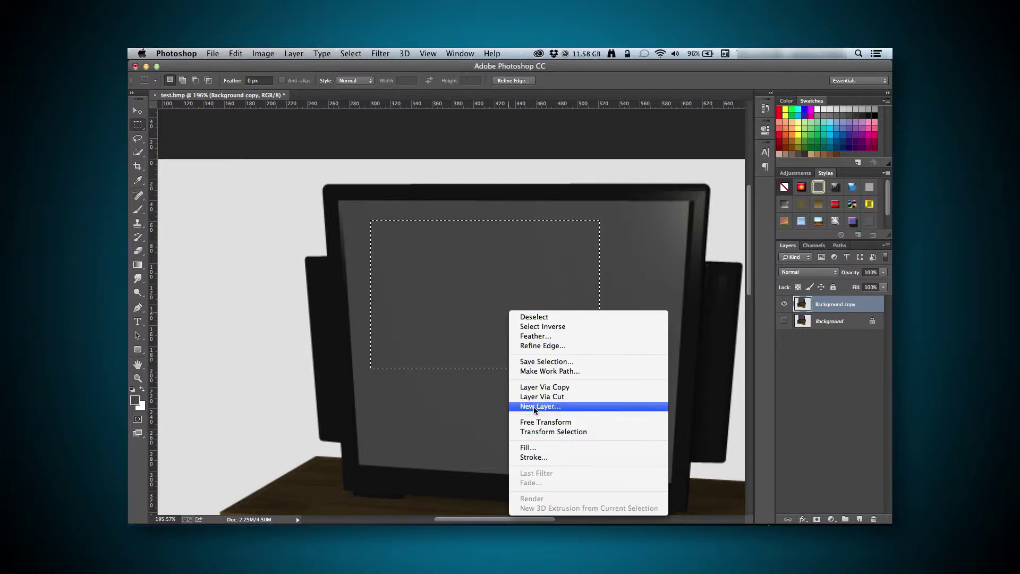
Transform the selection in Distort mode, dragging its four corners roughly onto the screen corners
left_click(541, 433)
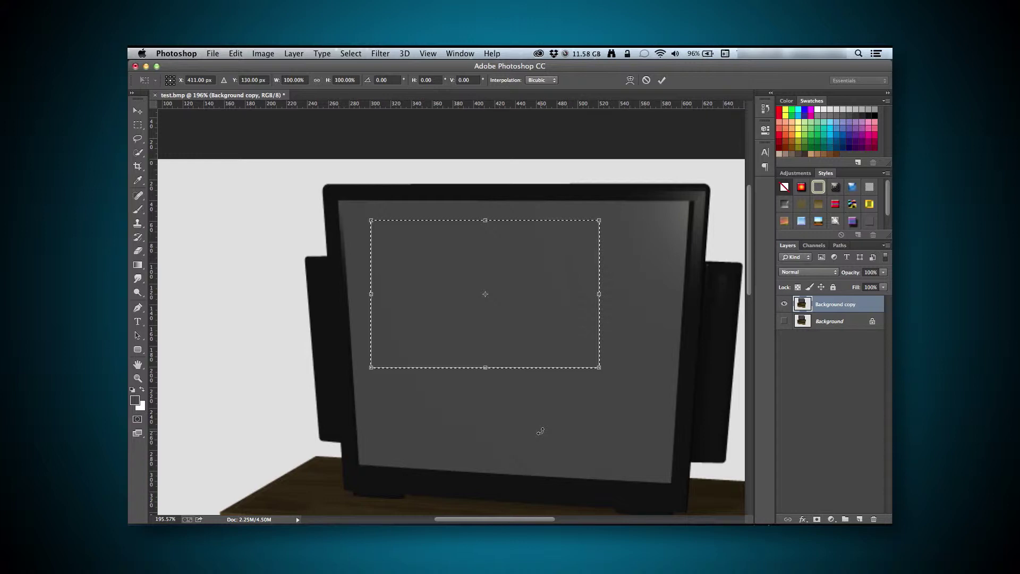
right_click(440, 278)
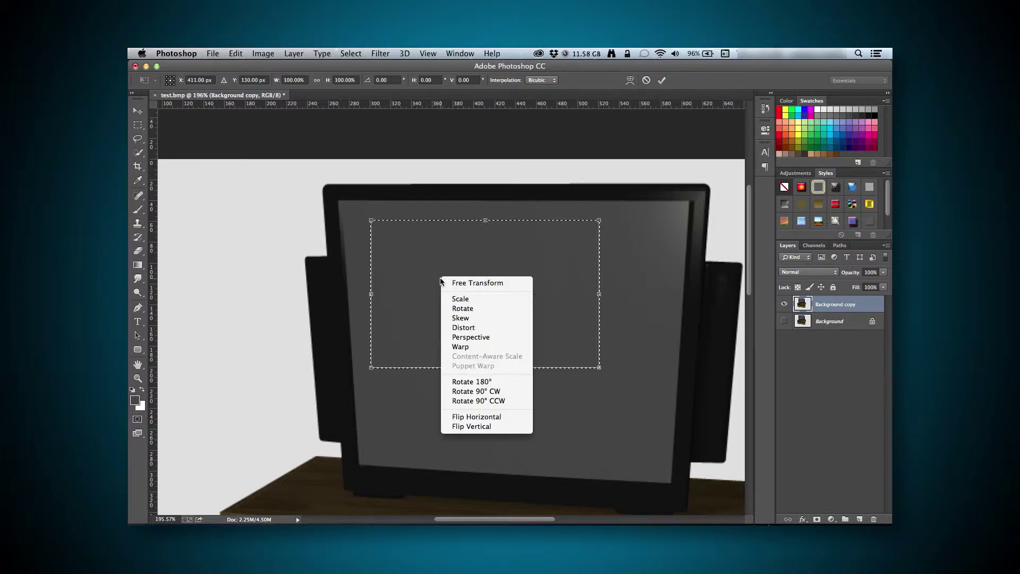
left_click(459, 327)
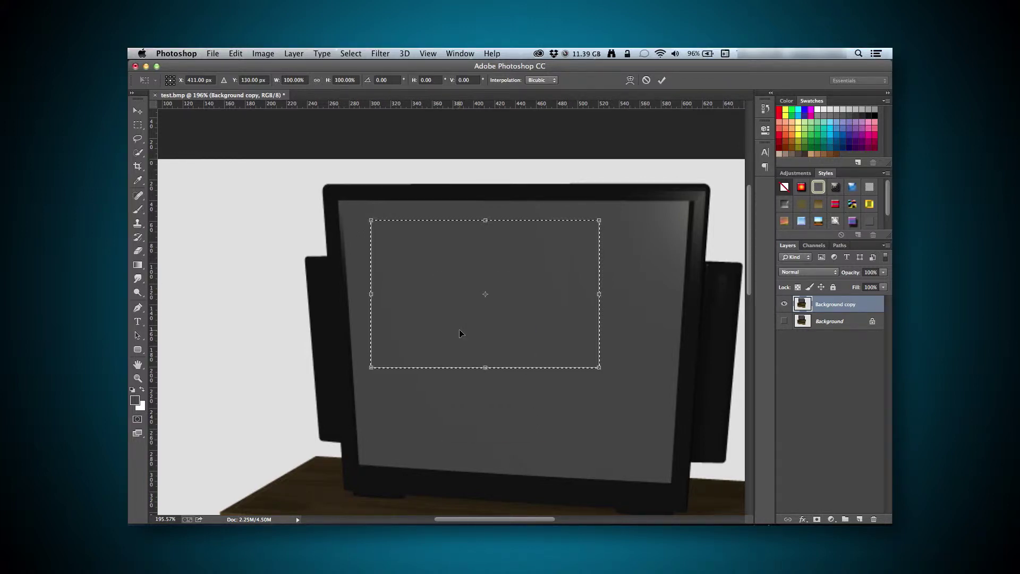
left_click_drag(371, 220, 339, 202)
left_click_drag(599, 220, 688, 203)
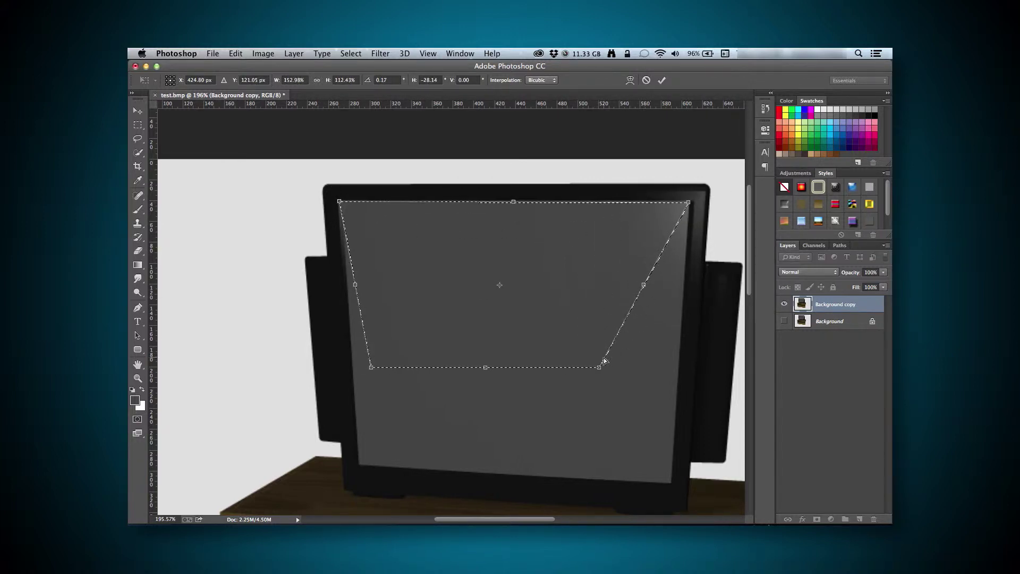
left_click_drag(599, 367, 670, 482)
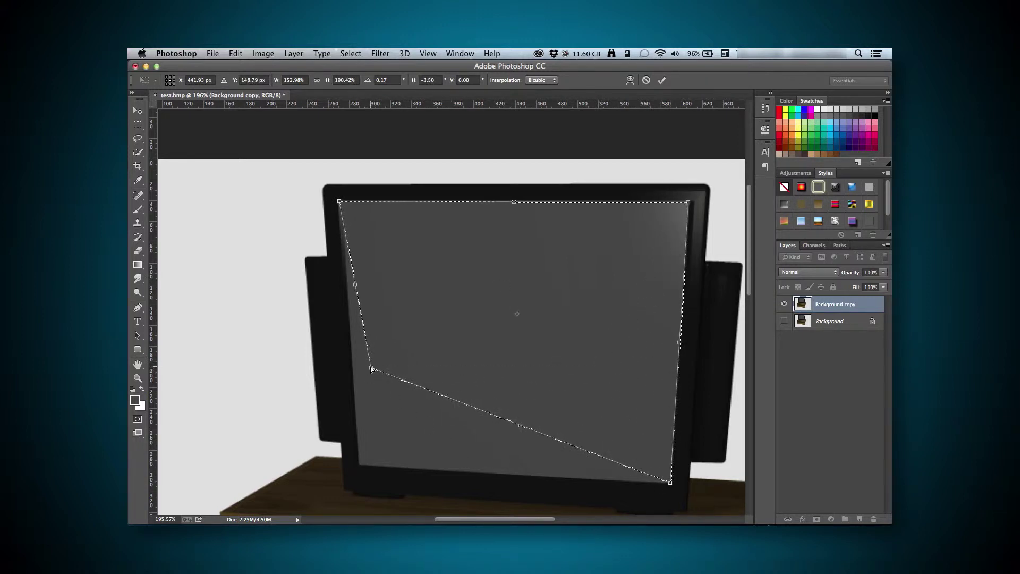
left_click_drag(372, 368, 360, 465)
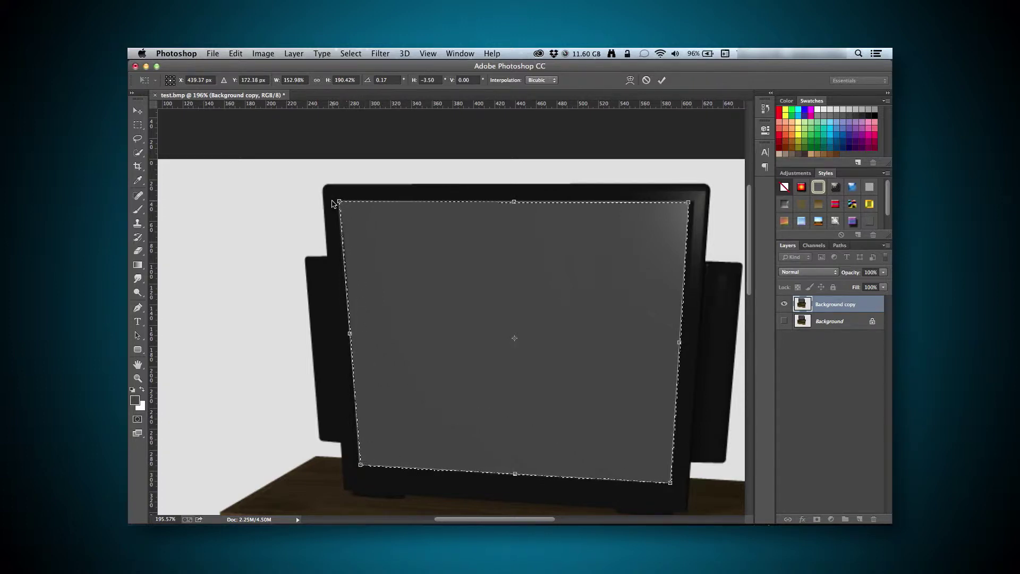
Zoom in to align each corner precisely with the screen's inner corners, then commit
scroll(332, 201, "up", 10)
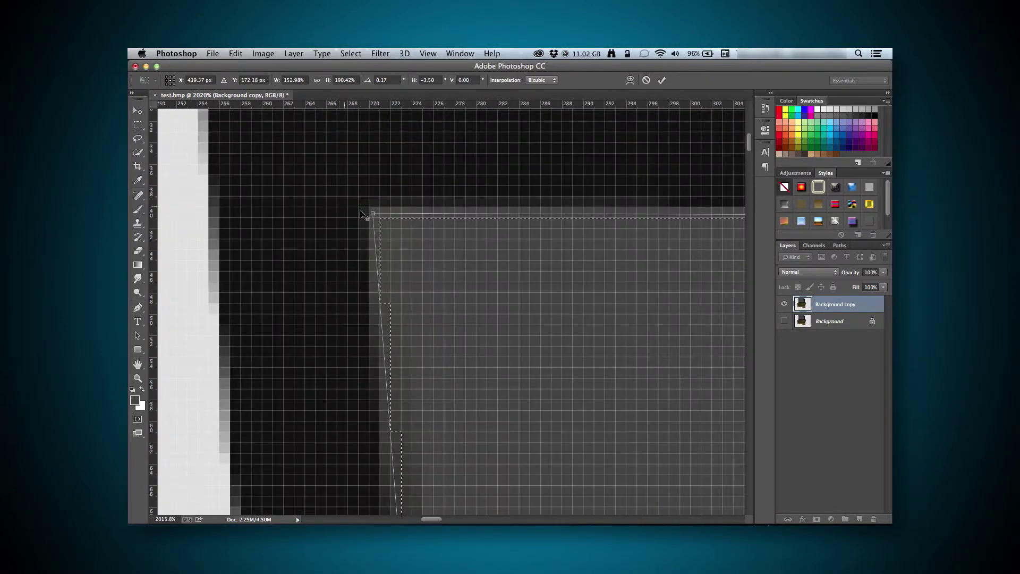
left_click_drag(372, 215, 392, 208)
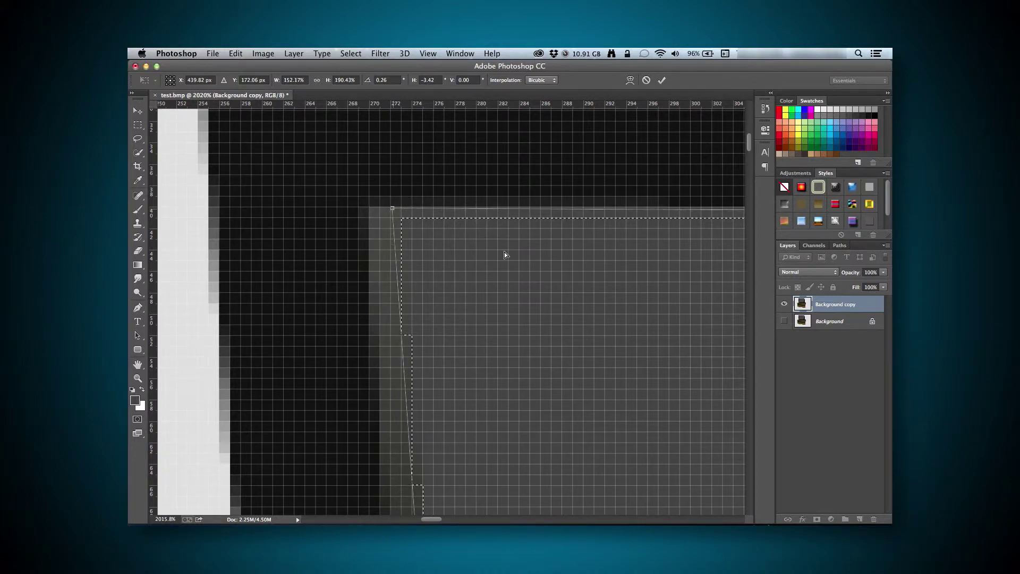
scroll(505, 254, "down", 5)
scroll(610, 264, "right", 15)
left_click_drag(635, 233, 637, 230)
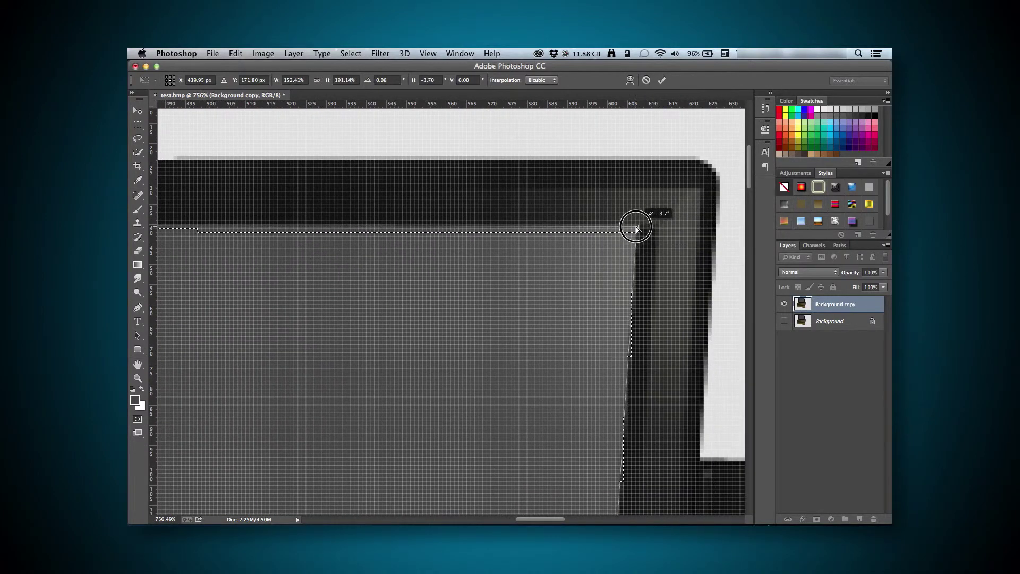
scroll(556, 352, "down", 5)
scroll(514, 226, "down", 15)
scroll(604, 390, "up", 10)
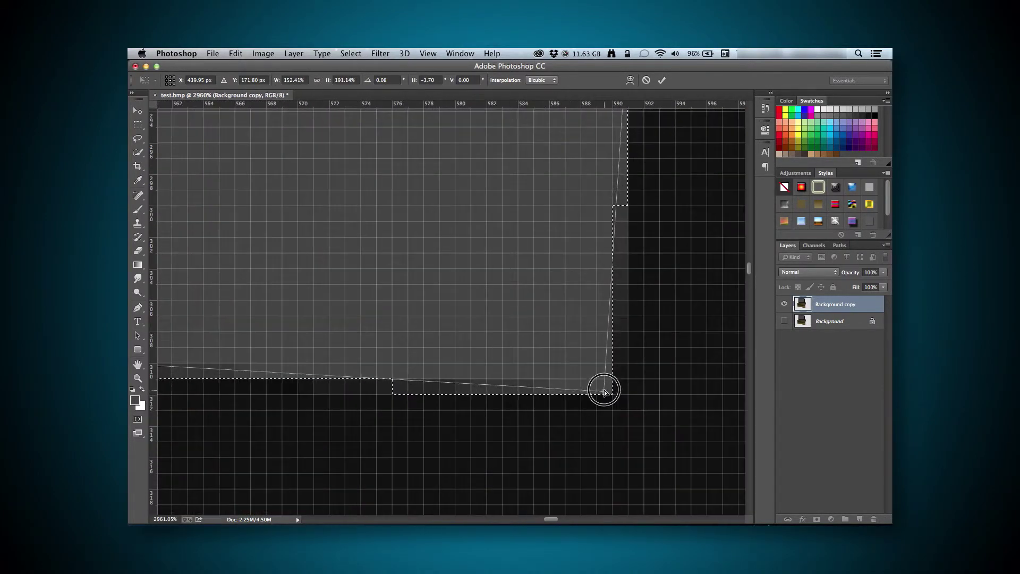
left_click_drag(604, 390, 604, 388)
scroll(526, 346, "down", 8)
scroll(392, 298, "left", 15)
scroll(451, 457, "up", 10)
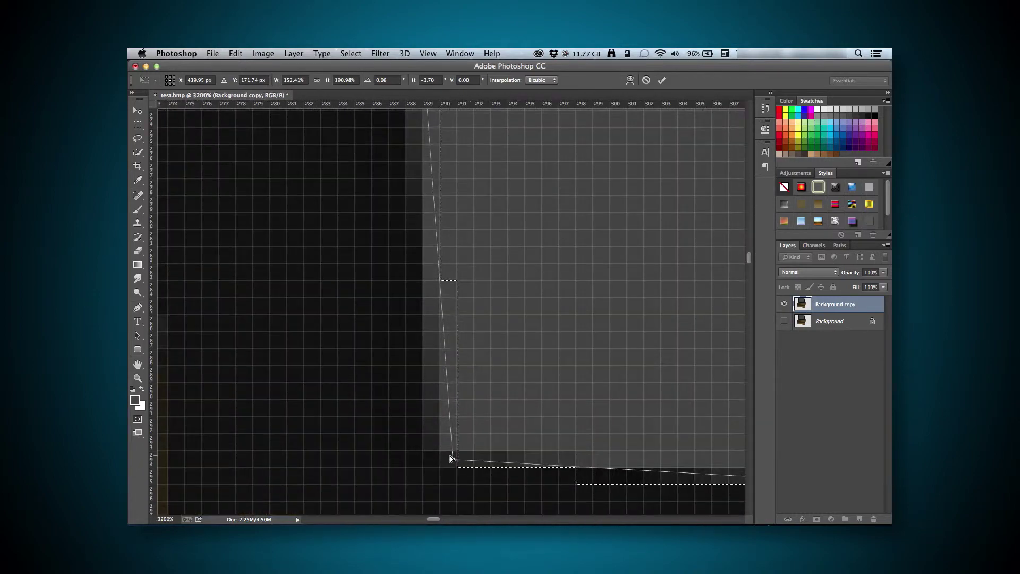
left_click_drag(452, 458, 451, 444)
scroll(452, 444, "down", 15)
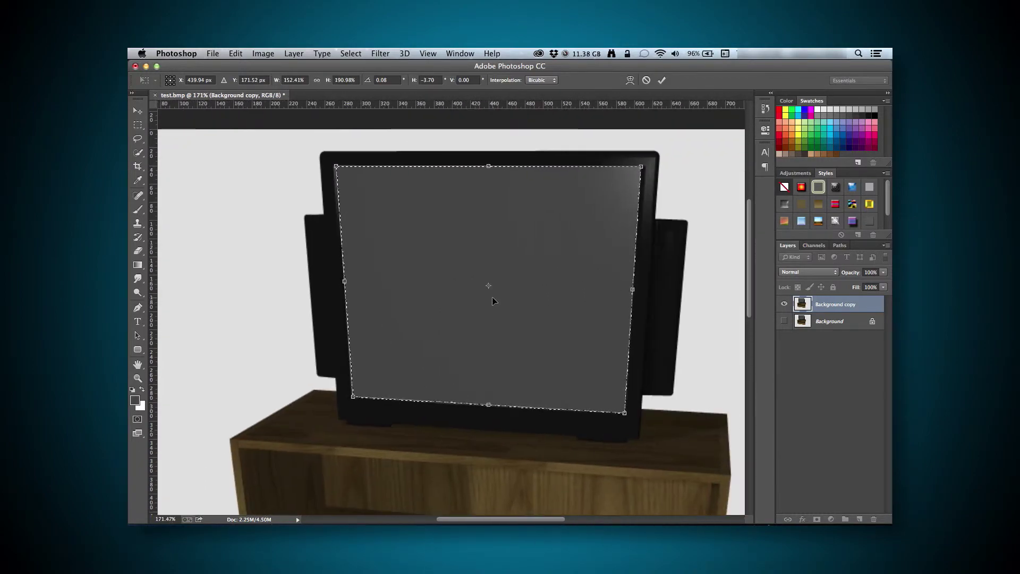
key("Return")
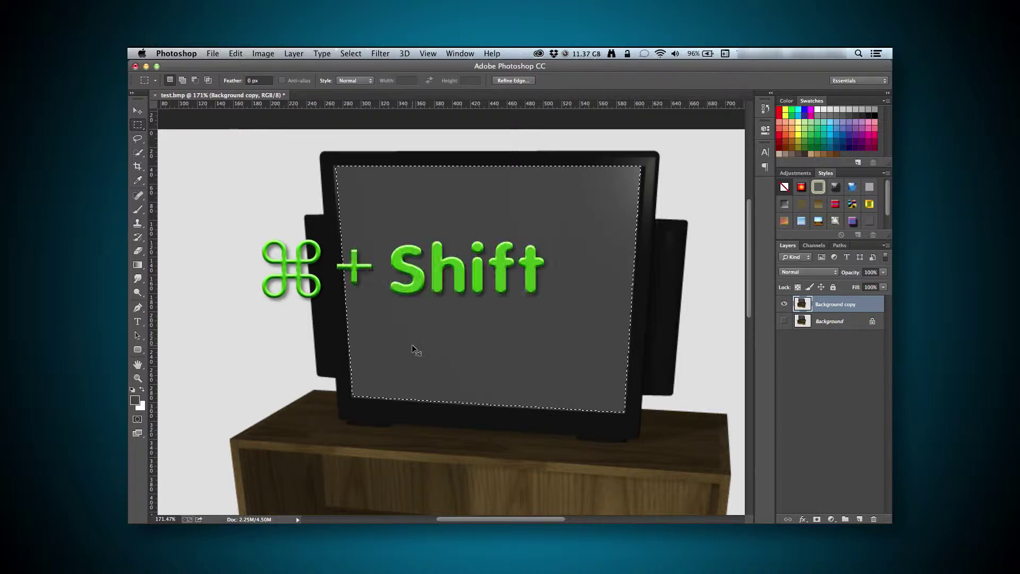
Invert the selection (Cmd+Shift+I) so everything except the monitor screen is selected
key("super+shift+i")
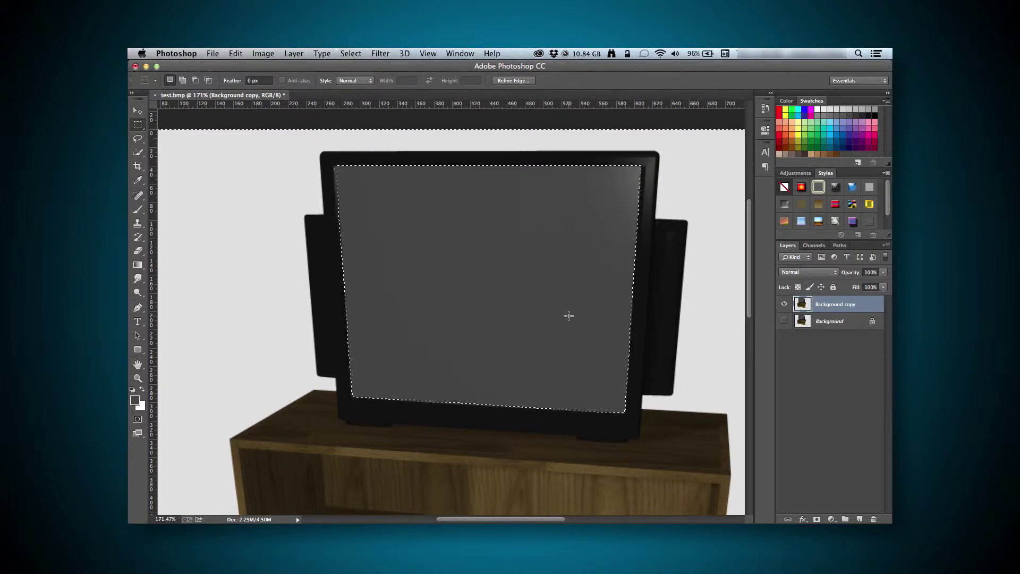
Add a layer mask to Background copy, then disable and re-enable it to check the transparent screen
left_click(818, 519, "alt")
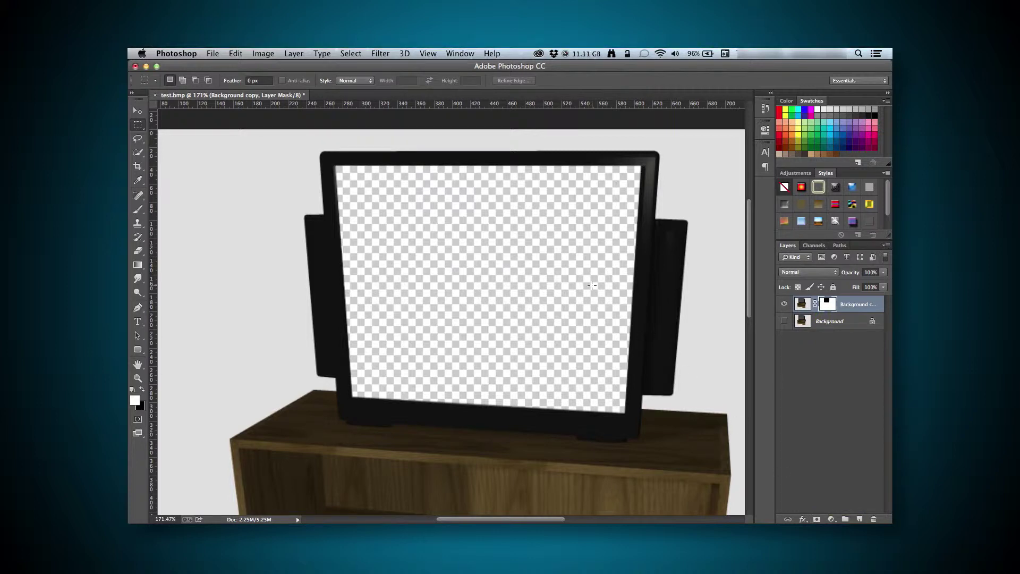
right_click(817, 308)
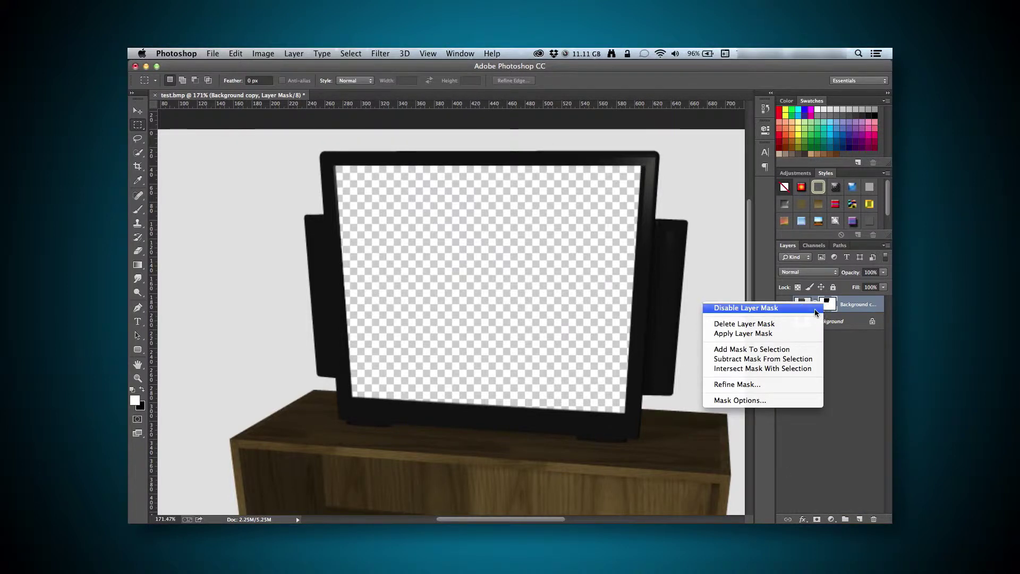
left_click(814, 308)
right_click(816, 310)
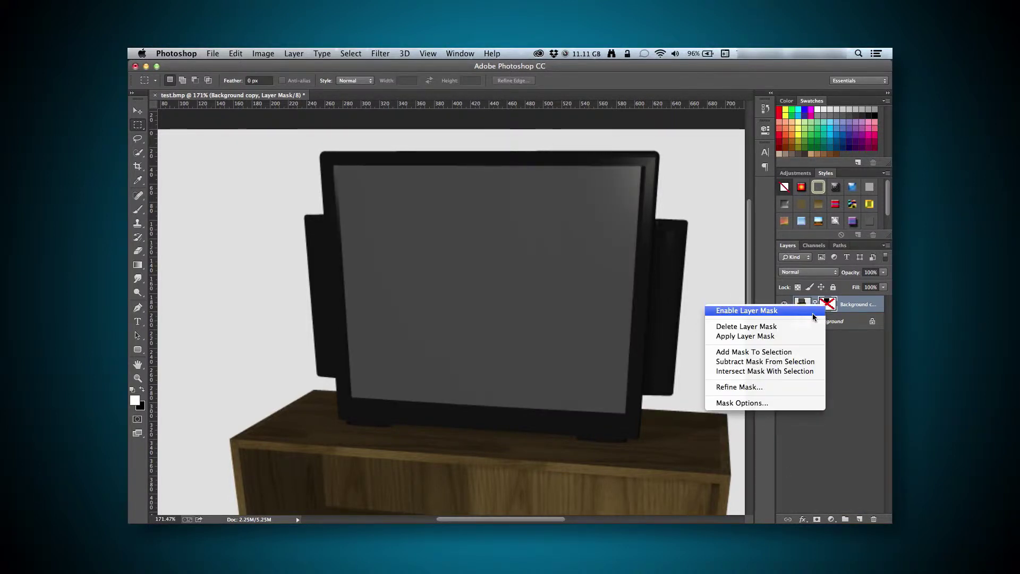
left_click(808, 311)
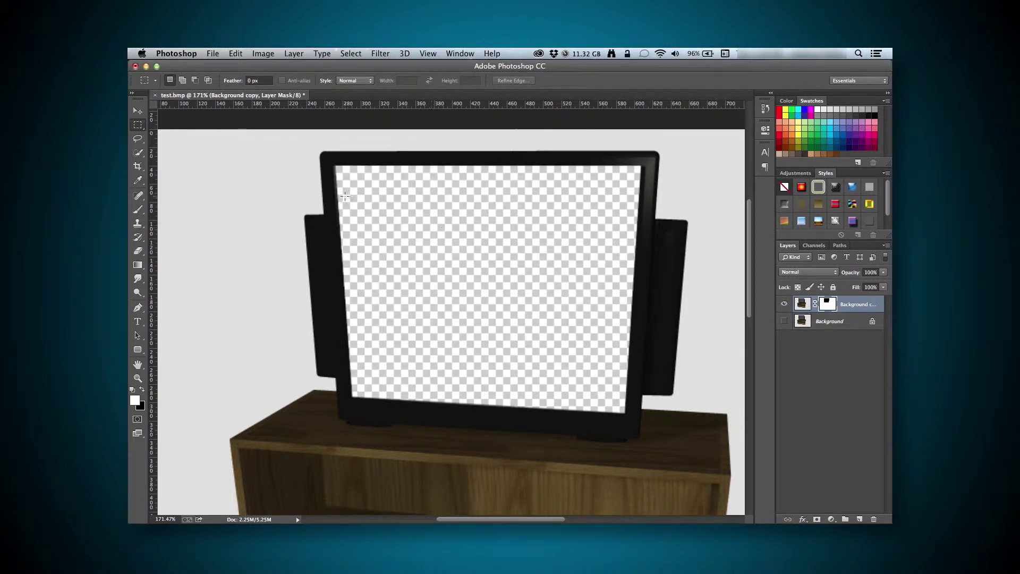
left_click(213, 54)
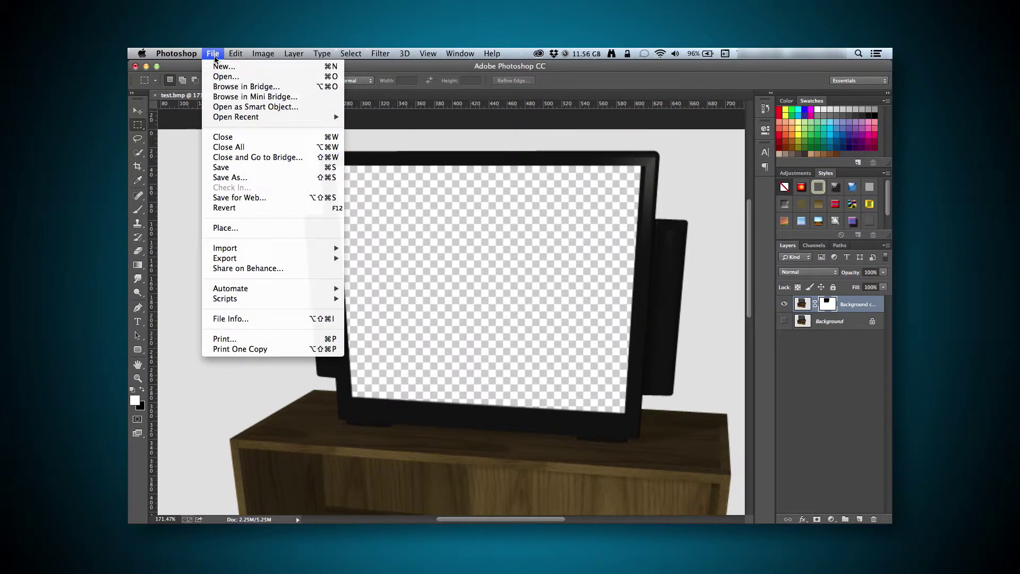
Place nonstoplogo2.jpg from the Desktop as a new layer and commit its placement
left_click(228, 228)
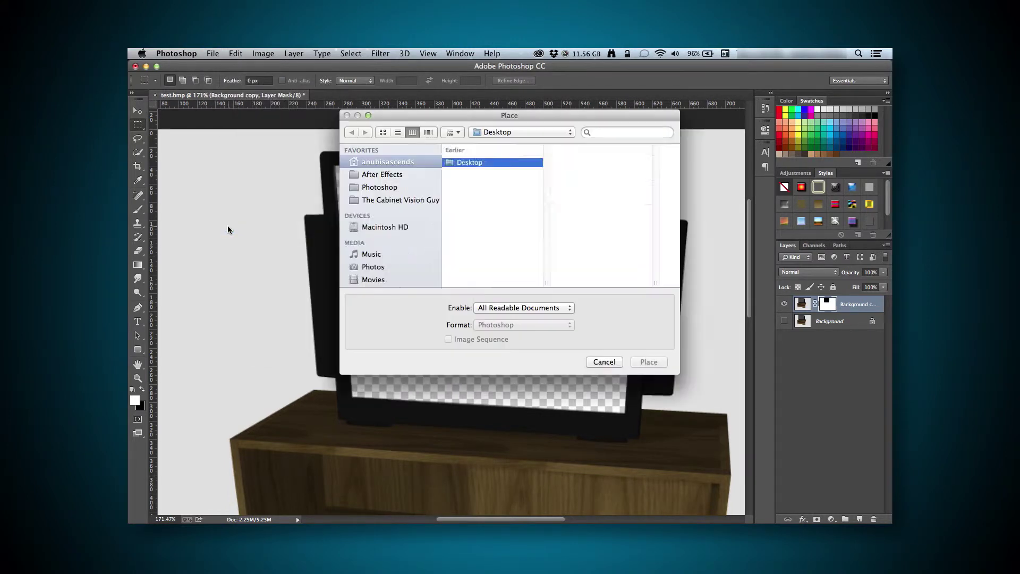
left_click(568, 162)
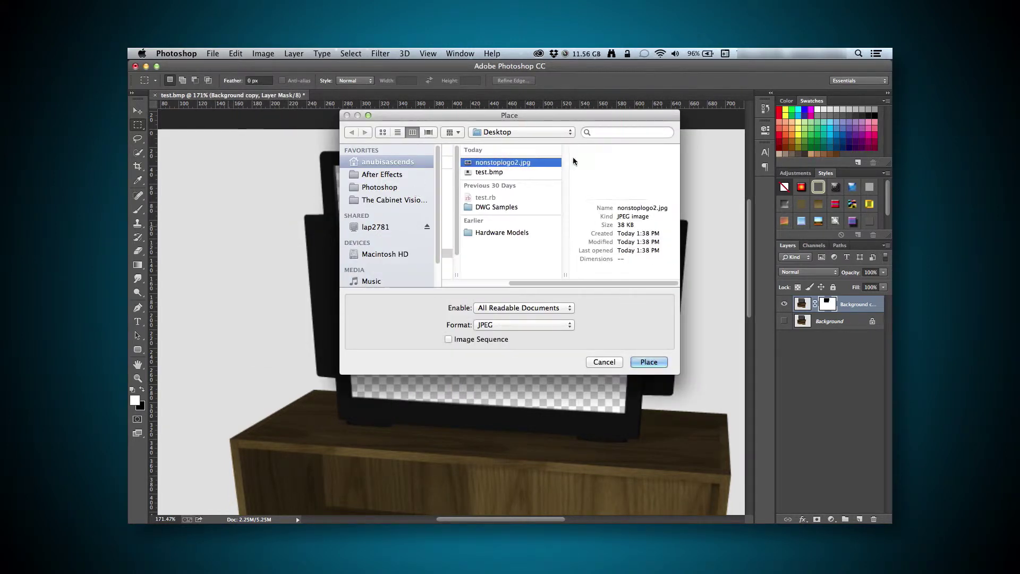
left_click(652, 365)
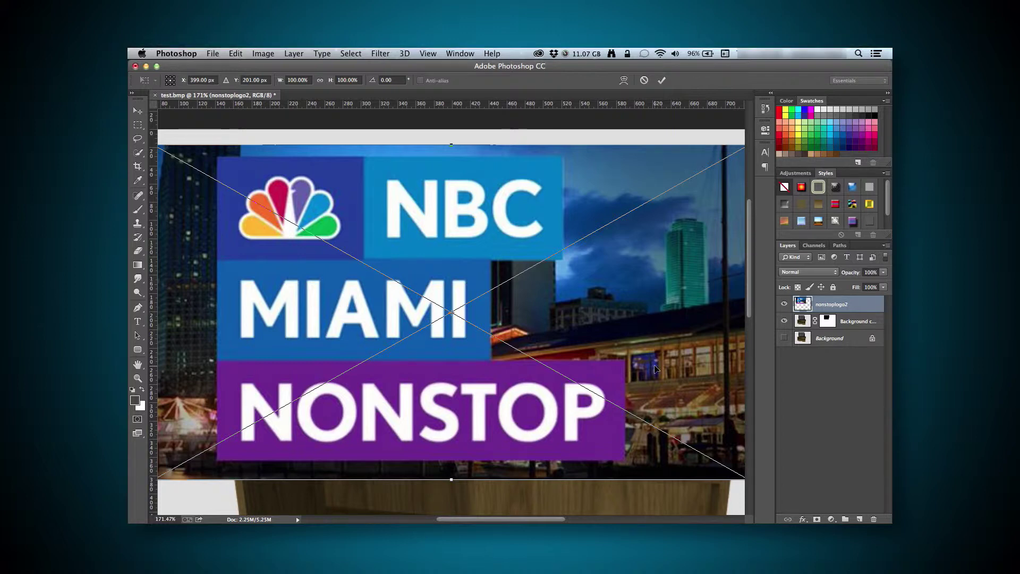
key("Return")
Zoom out to the whole image and drag the nonstoplogo2 layer below Background copy
key("m")
key("super+0")
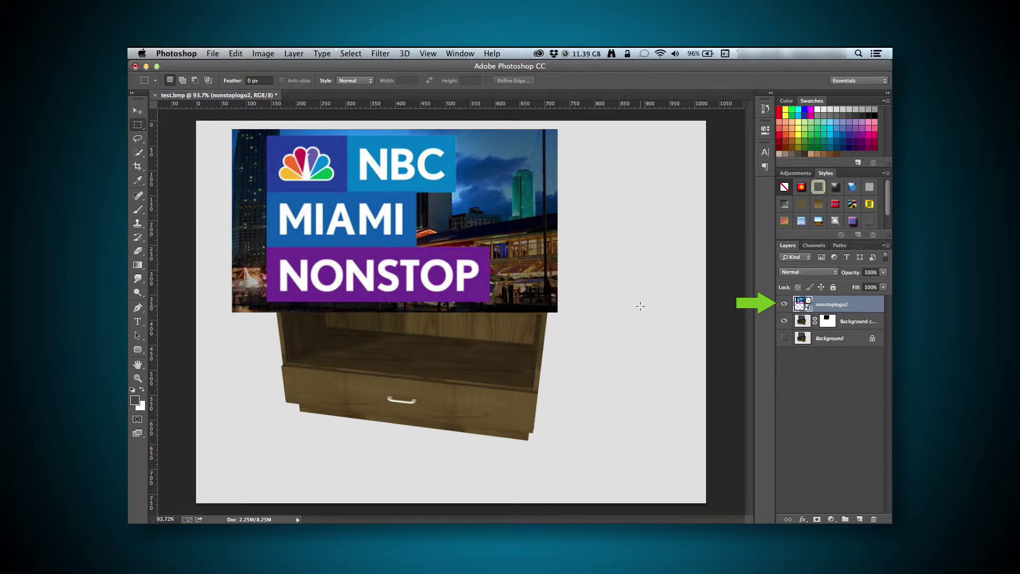
left_click_drag(858, 304, 859, 326)
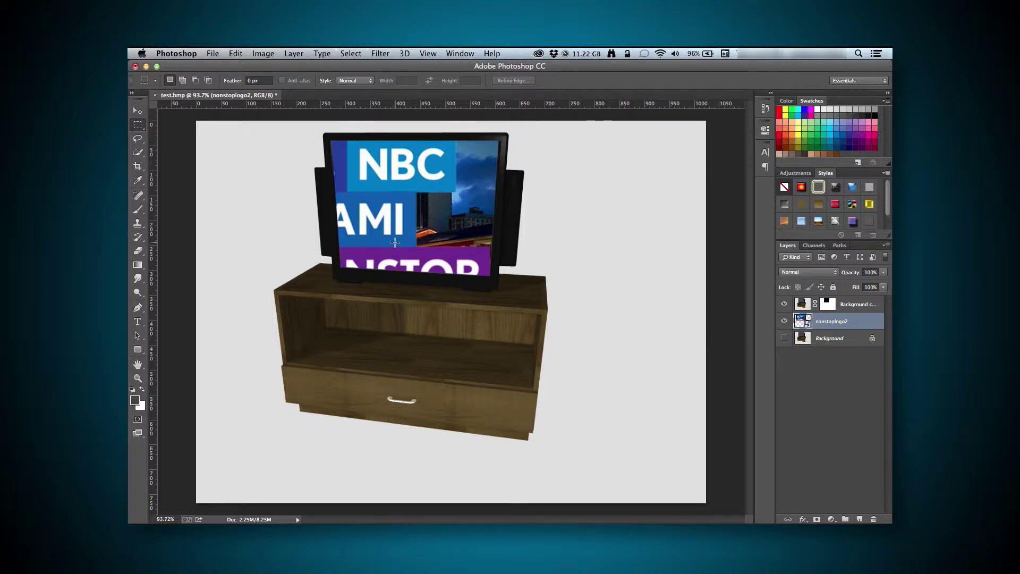
Free-transform the logo in Distort mode and drag its four corners roughly onto the TV screen corners
left_click(235, 53)
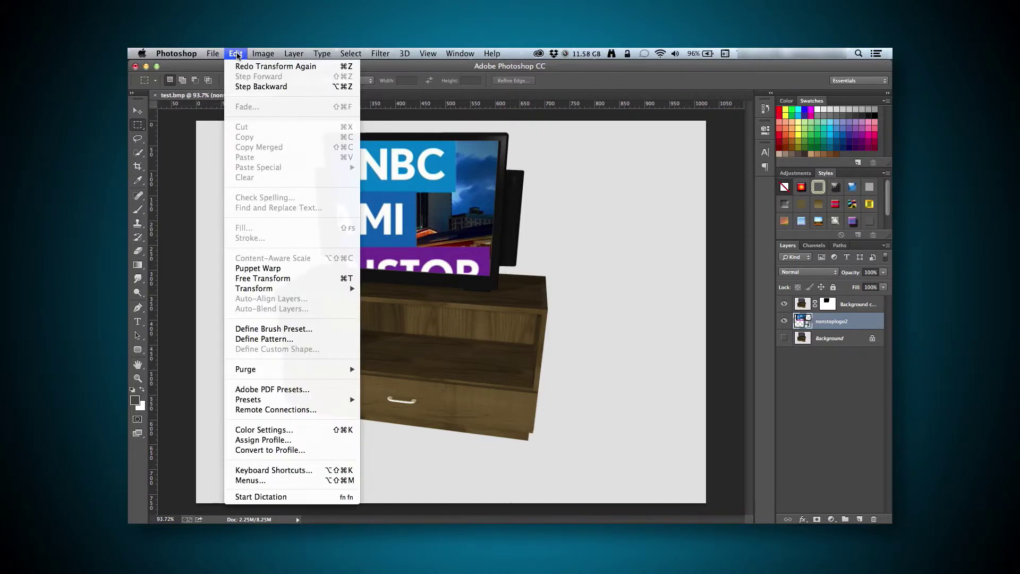
left_click(261, 280)
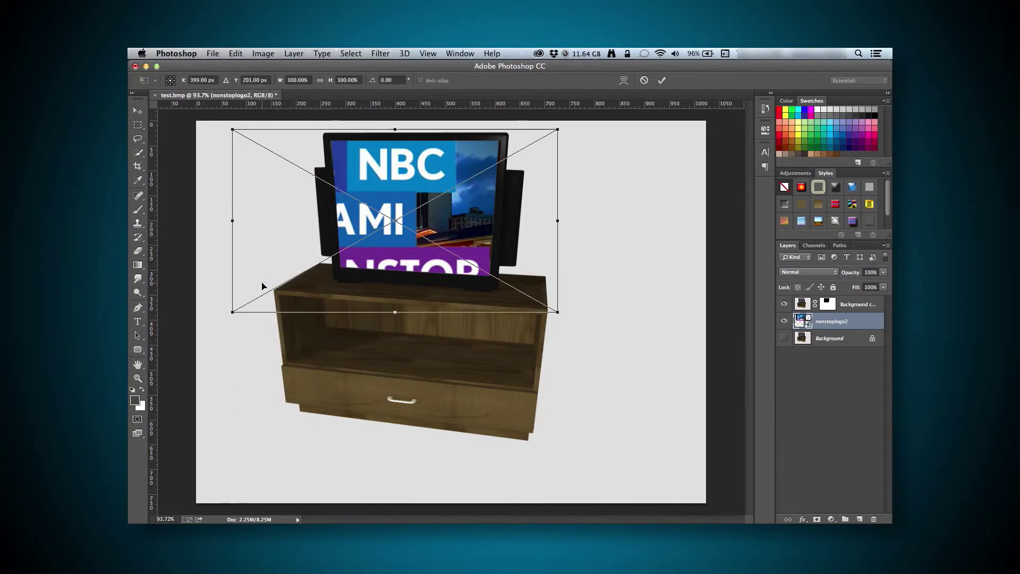
right_click(345, 165)
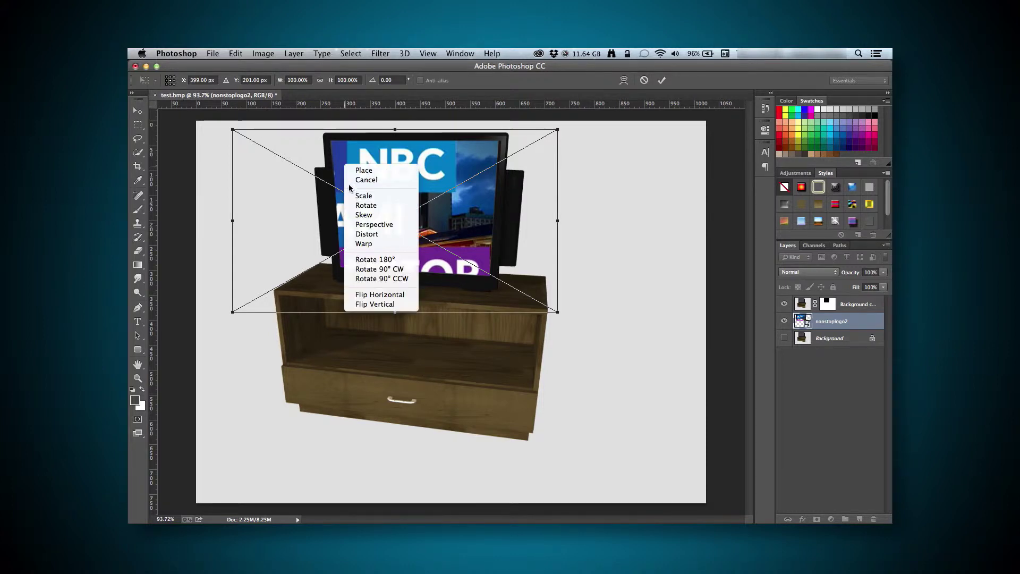
left_click(366, 233)
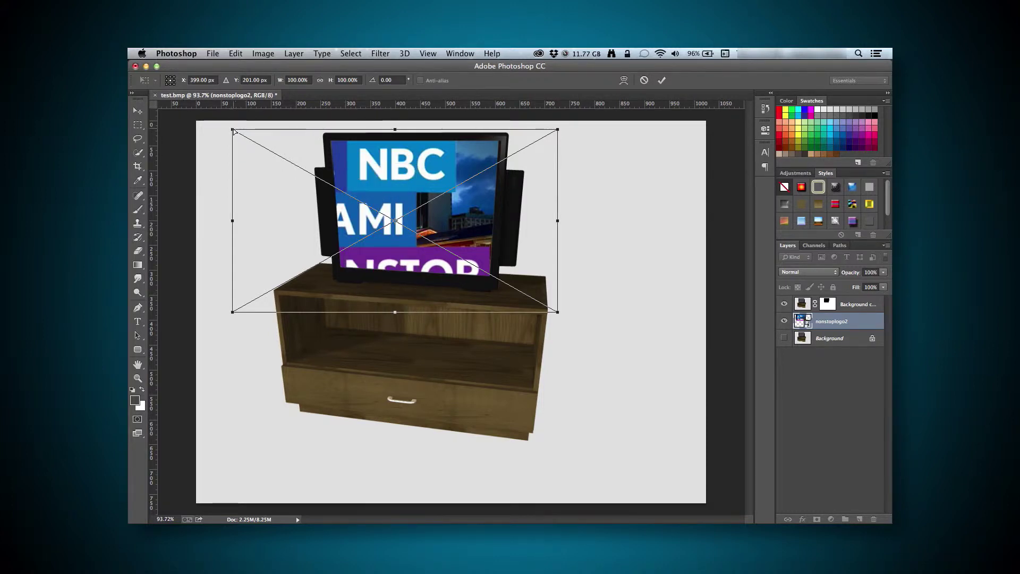
left_click_drag(235, 131, 328, 139)
left_click_drag(557, 129, 495, 139)
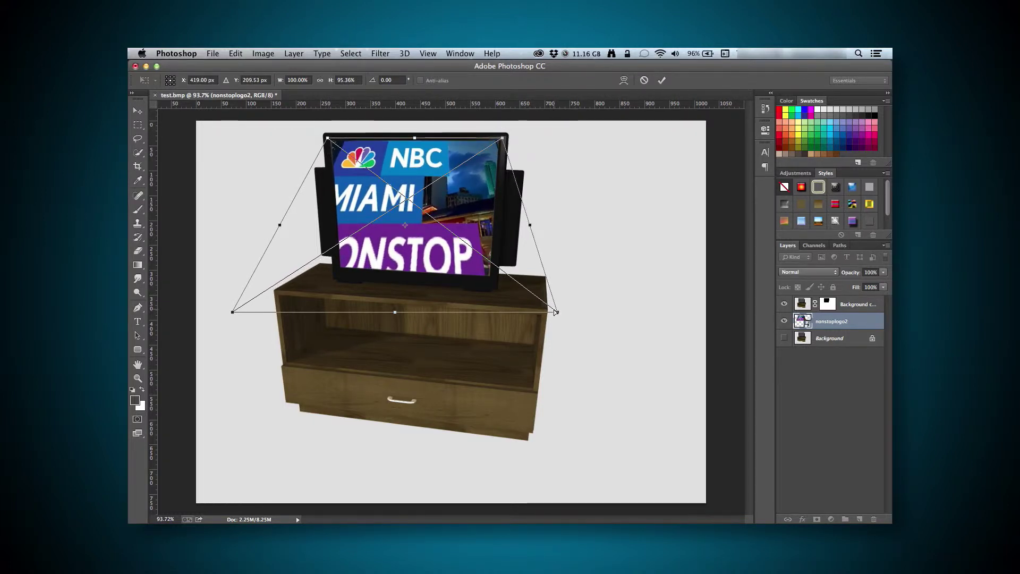
left_click_drag(558, 314, 491, 280)
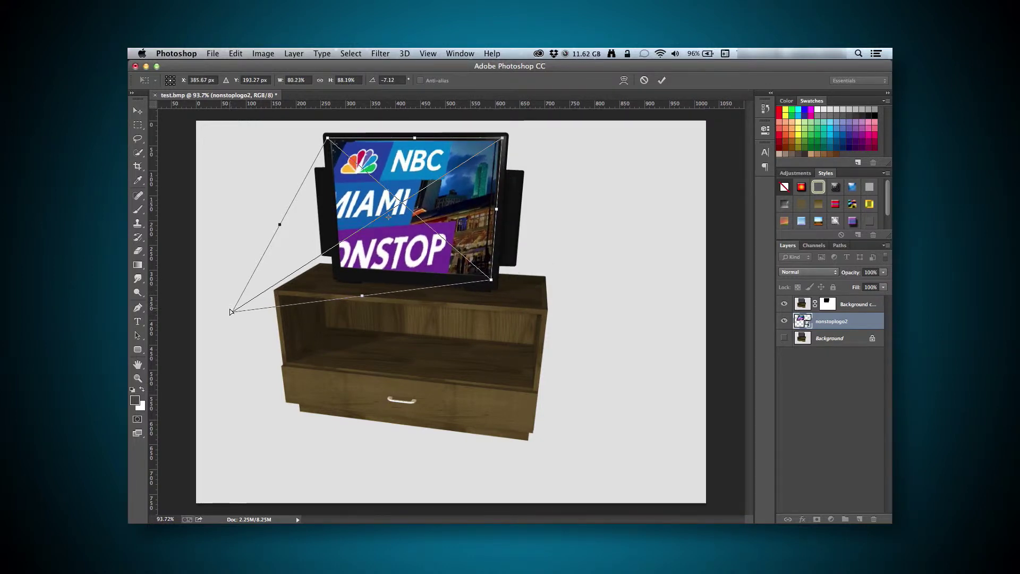
left_click_drag(232, 313, 339, 270)
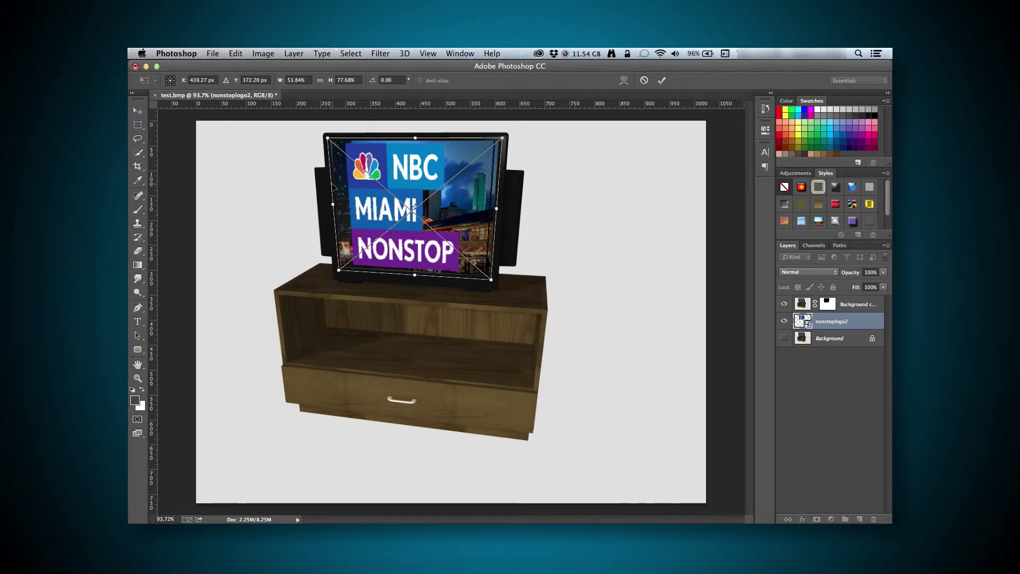
Zoom in and fine-tune the logo's top-left and bottom-left corners onto the screen corners
scroll(330, 185, "up", 5)
scroll(363, 176, "up", 3)
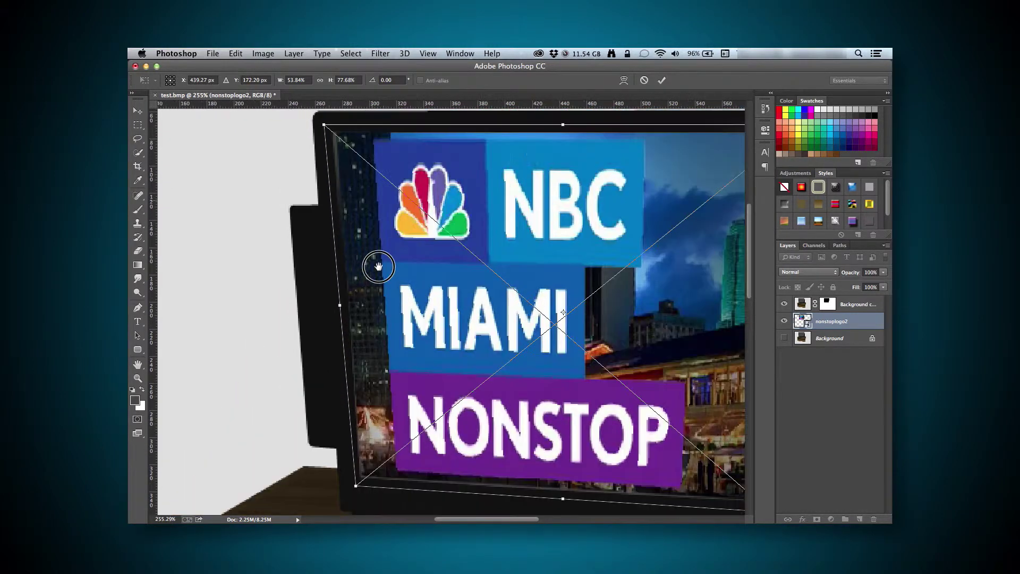
scroll(344, 189, "up", 2)
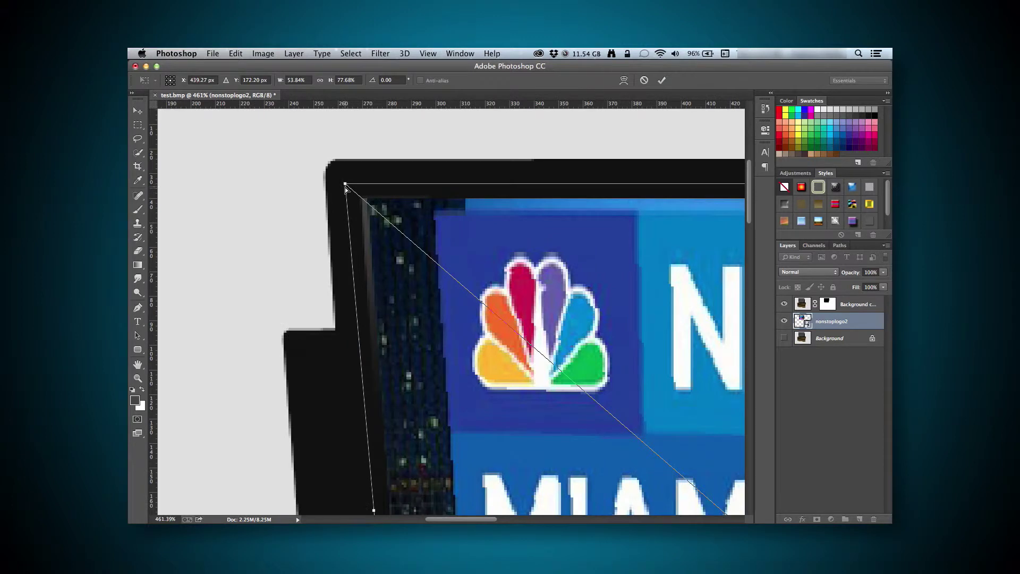
left_click_drag(345, 187, 353, 186)
scroll(463, 340, "down", 2)
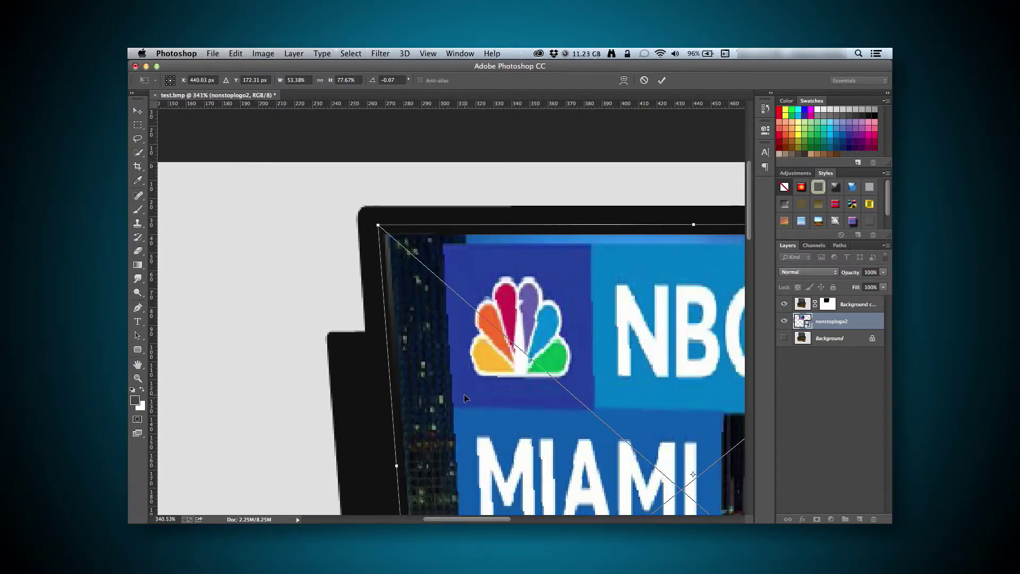
left_click_drag(457, 276, 444, 228)
scroll(444, 227, "down", 5)
scroll(422, 365, "down", 2)
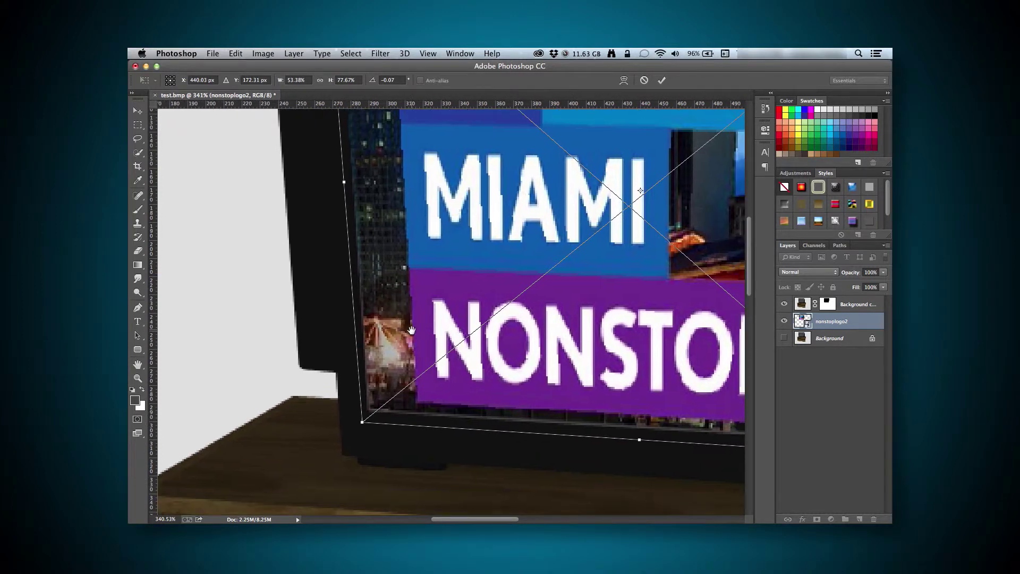
left_click_drag(363, 423, 359, 423)
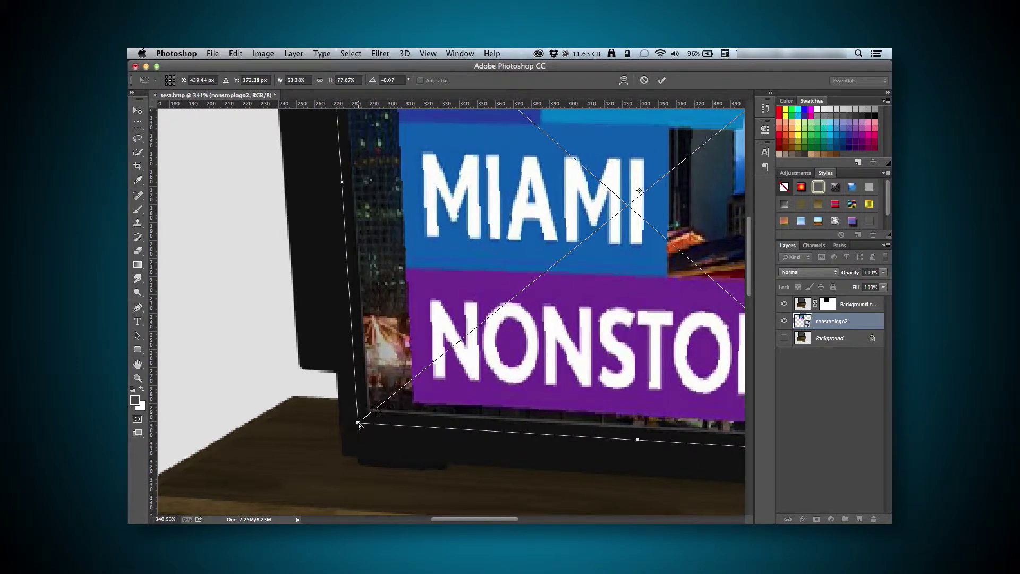
Fine-tune the bottom-right and top-right corners, then commit the distortion
left_click_drag(650, 366, 353, 358)
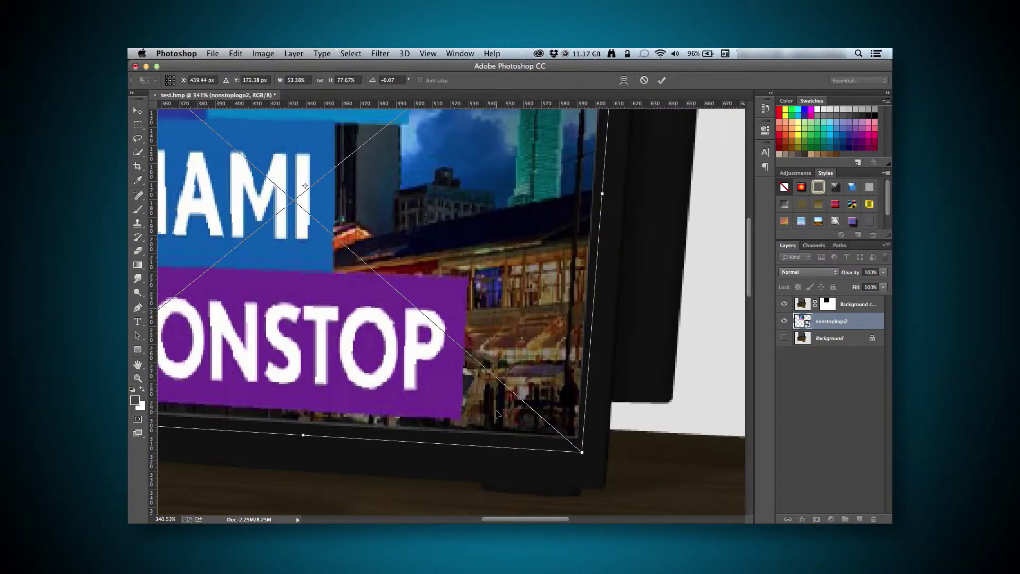
left_click_drag(582, 452, 585, 444)
left_click_drag(556, 220, 541, 453)
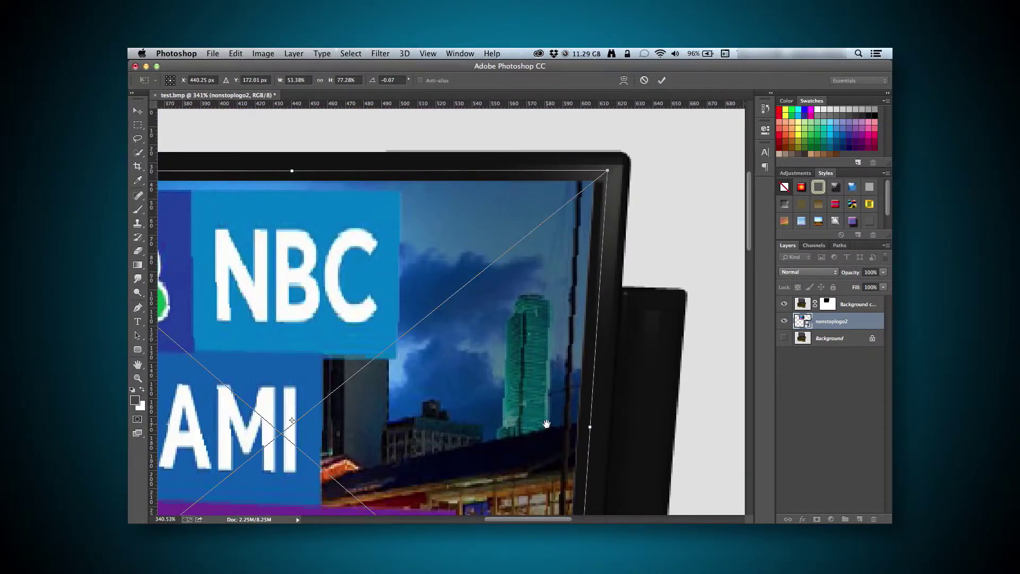
left_click_drag(608, 171, 610, 172)
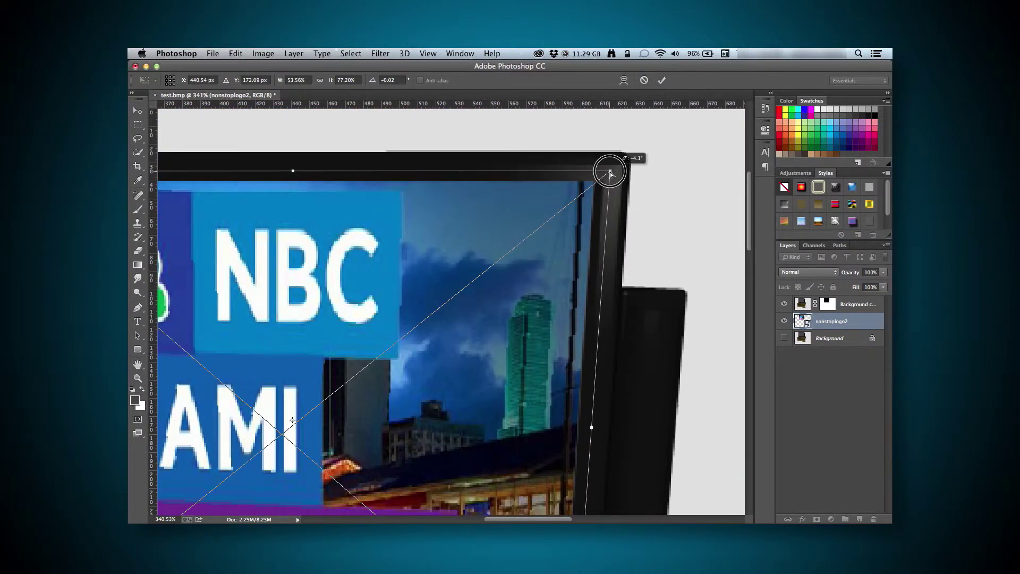
scroll(373, 272, "down", 5)
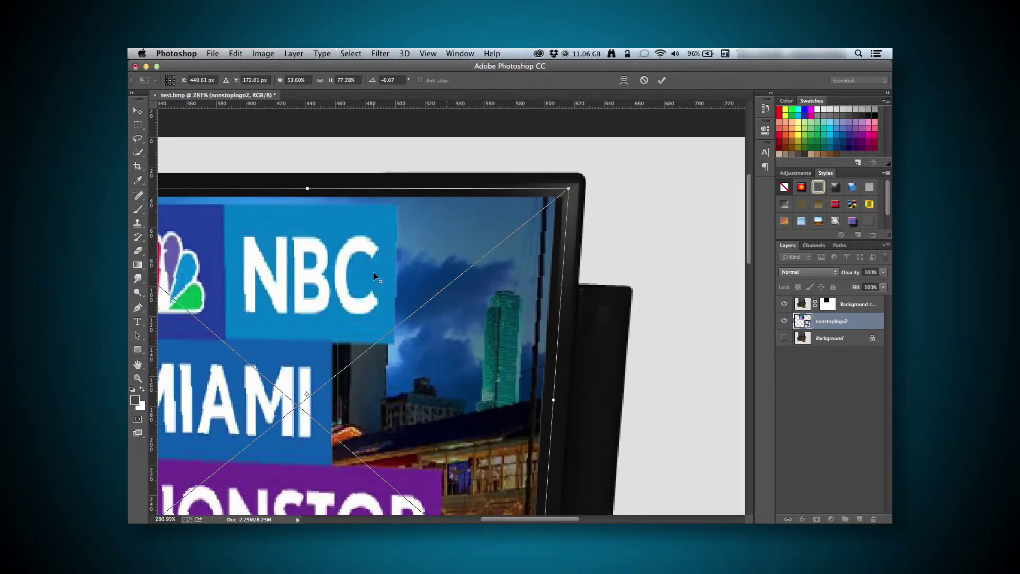
left_click_drag(397, 286, 455, 272)
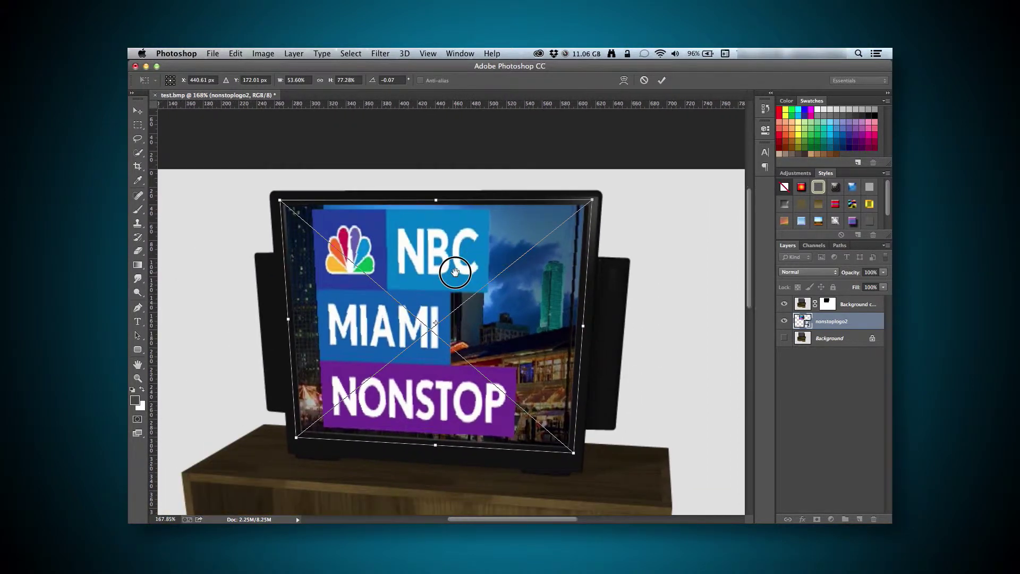
key("Return")
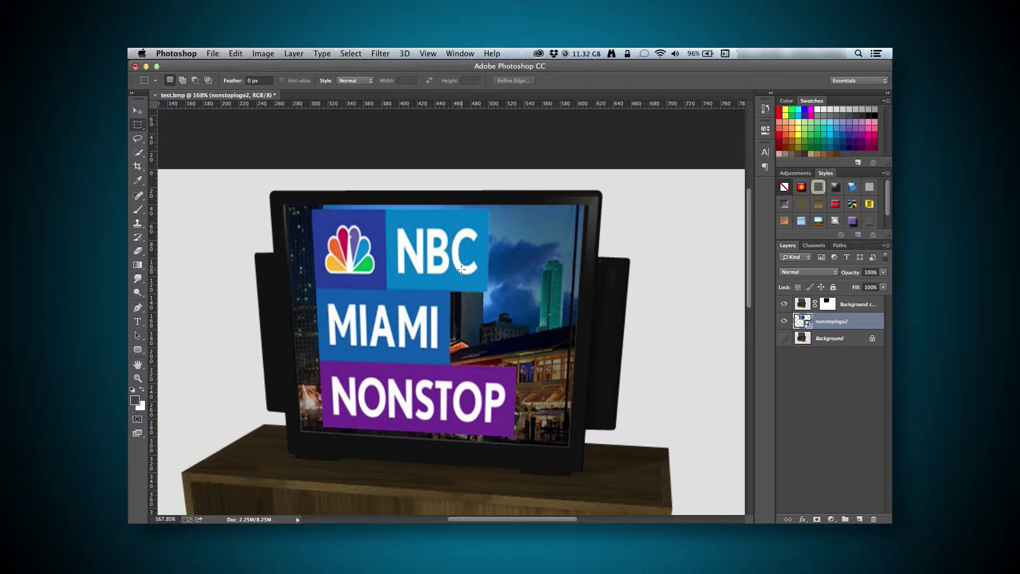
Warp the logo so its top, left, right and lower edges bow outward to match the curved screen
left_click(236, 54)
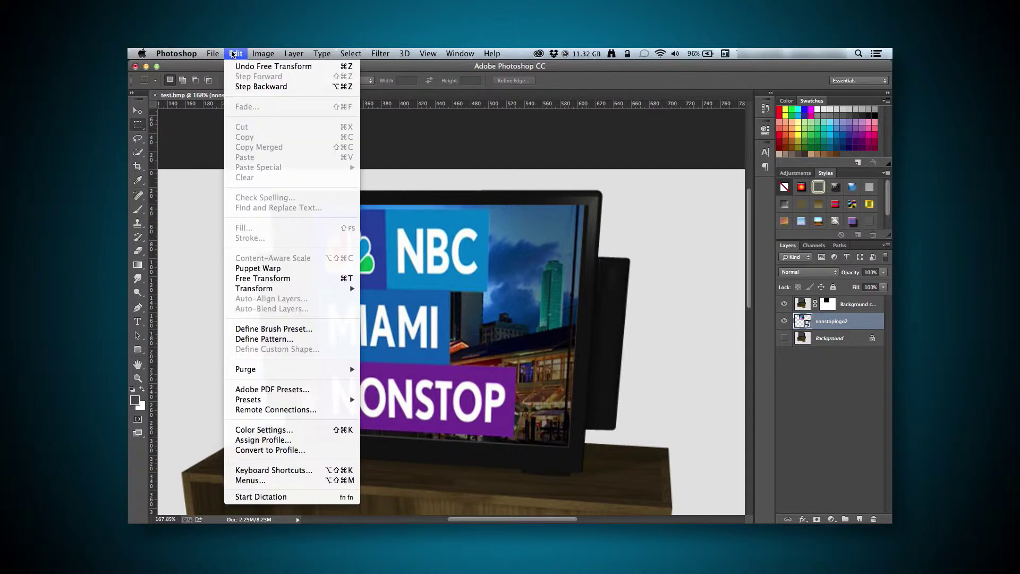
left_click(281, 278)
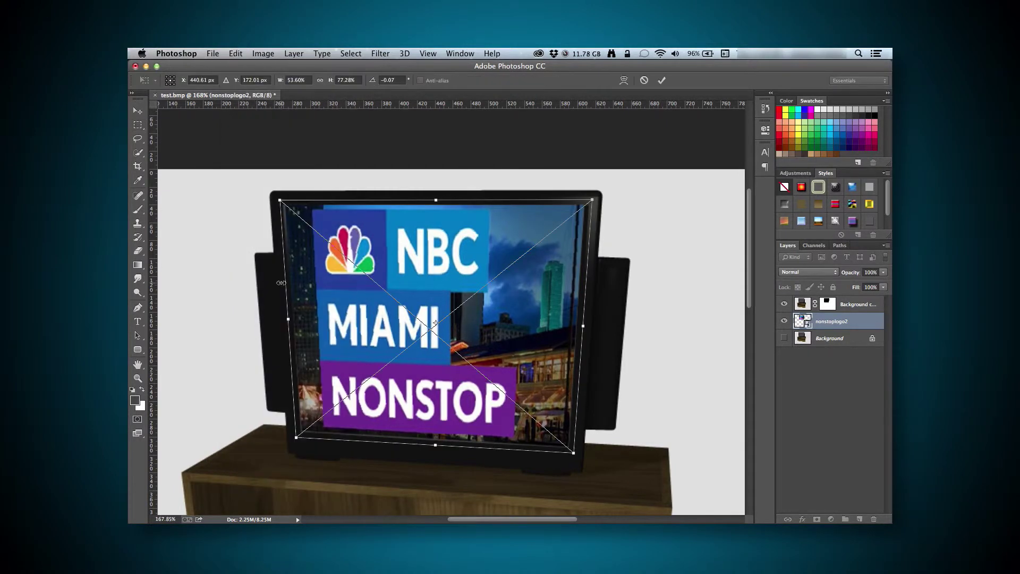
right_click(359, 290)
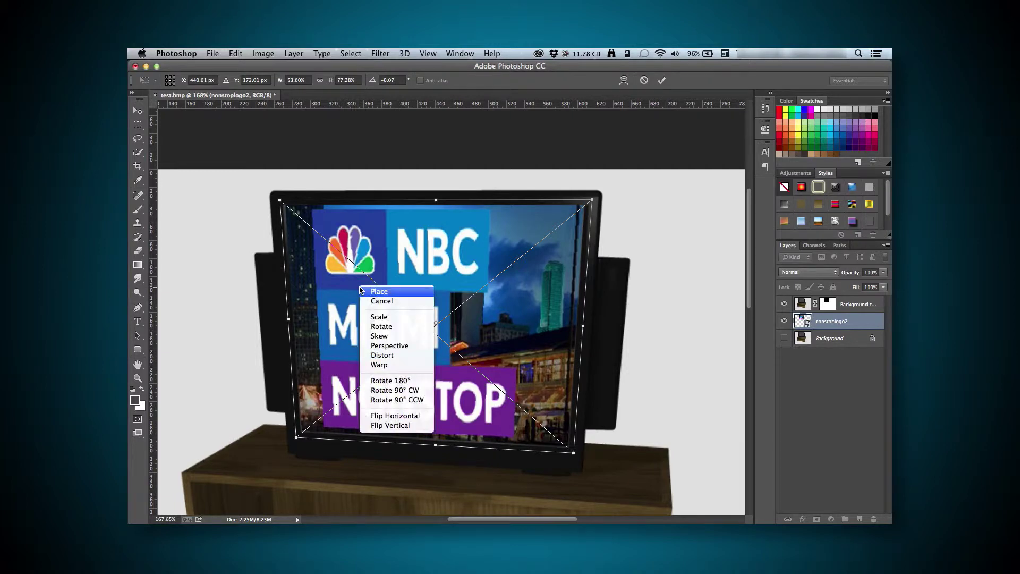
left_click(374, 365)
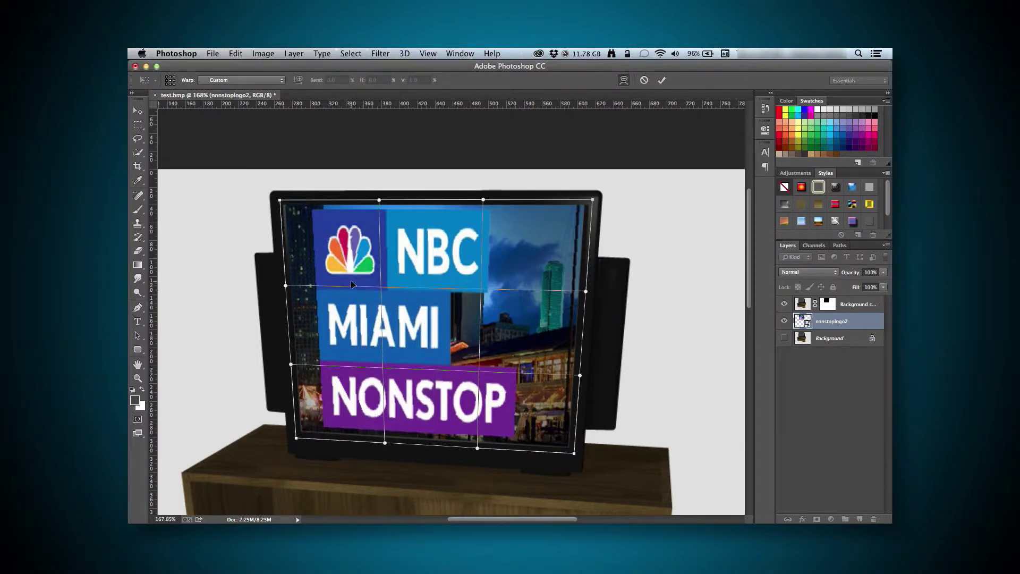
left_click_drag(379, 201, 380, 196)
left_click_drag(484, 201, 483, 196)
left_click_drag(588, 292, 594, 291)
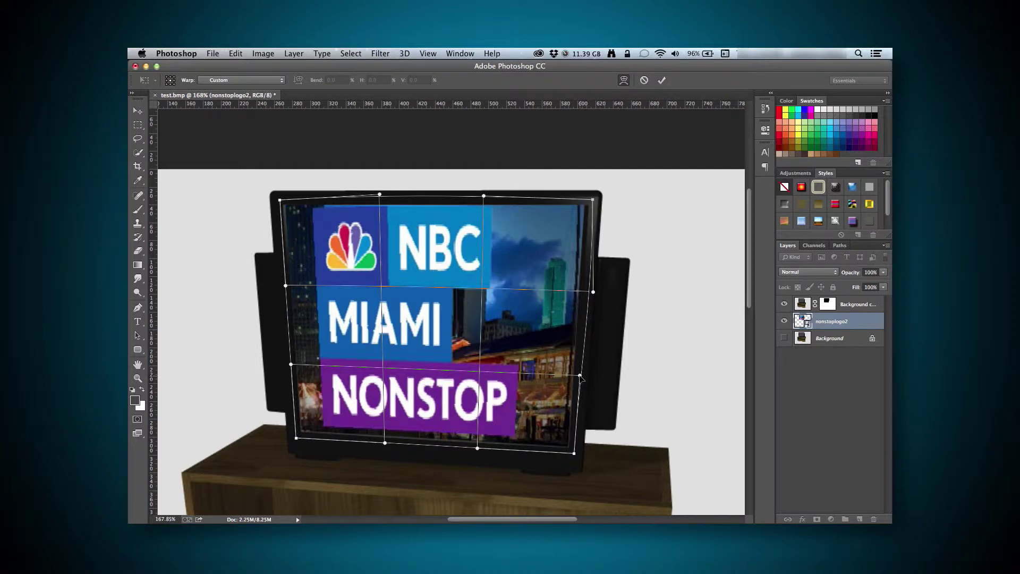
left_click_drag(580, 376, 587, 375)
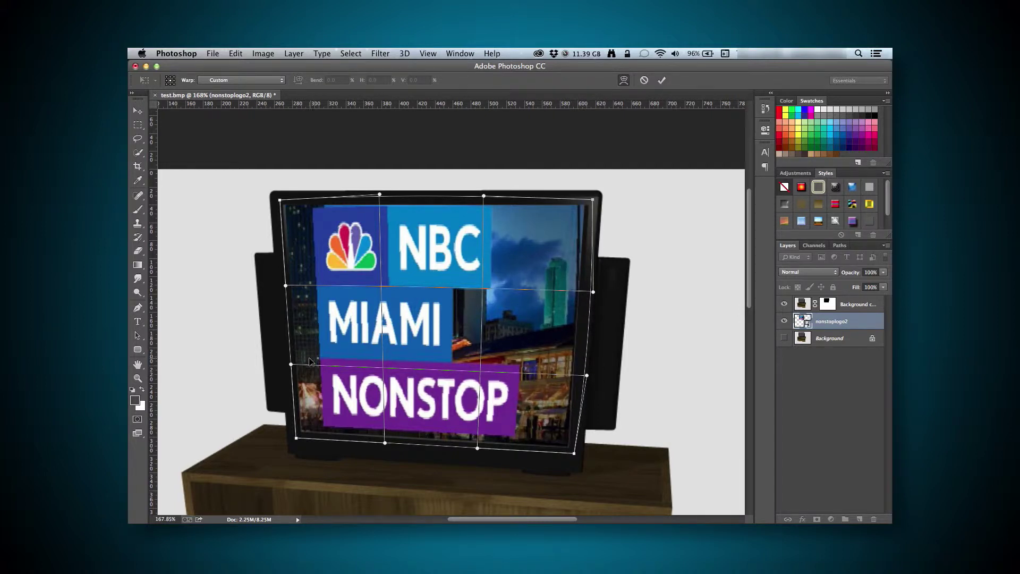
left_click_drag(291, 365, 283, 365)
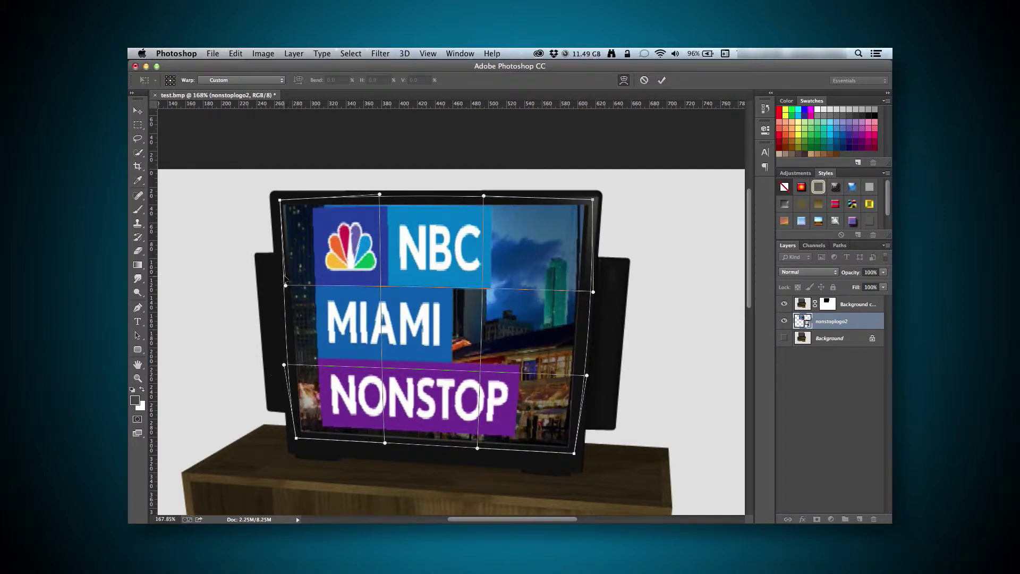
left_click_drag(285, 286, 281, 285)
key("Return")
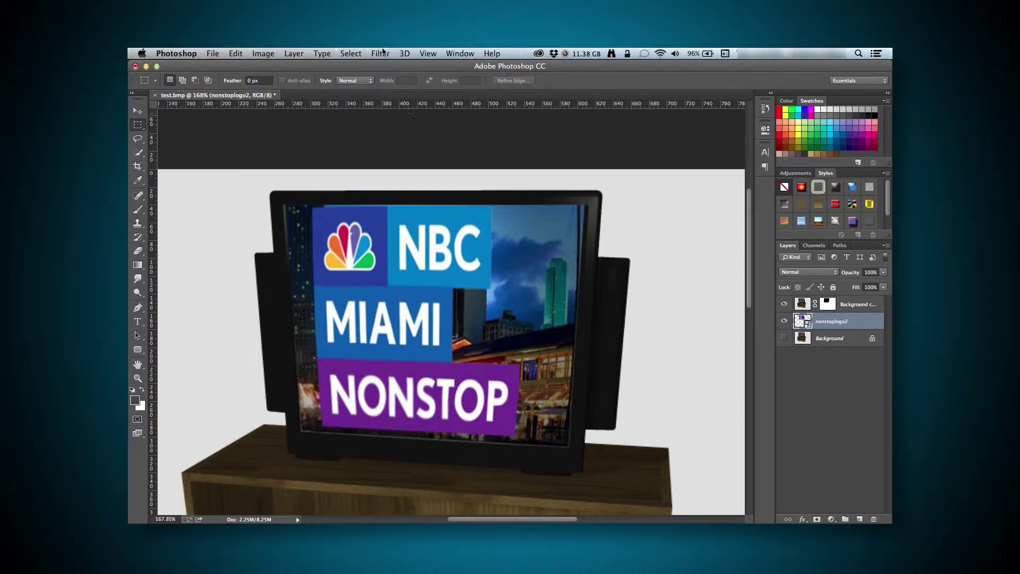
Apply a 105mm Prime Lens Flare to the logo, with the flare centre placed in the preview
left_click(381, 53)
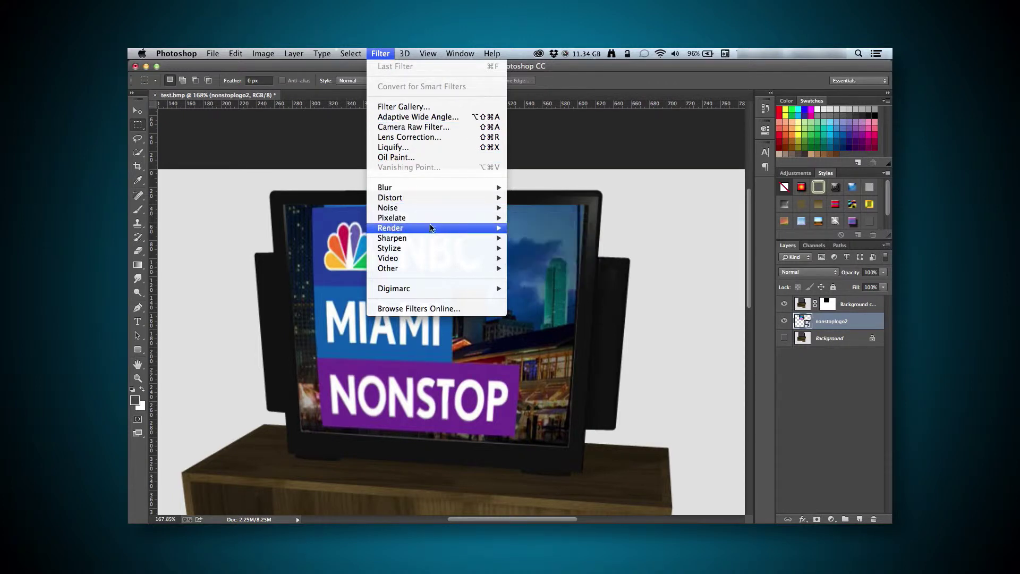
mouse_move(456, 232)
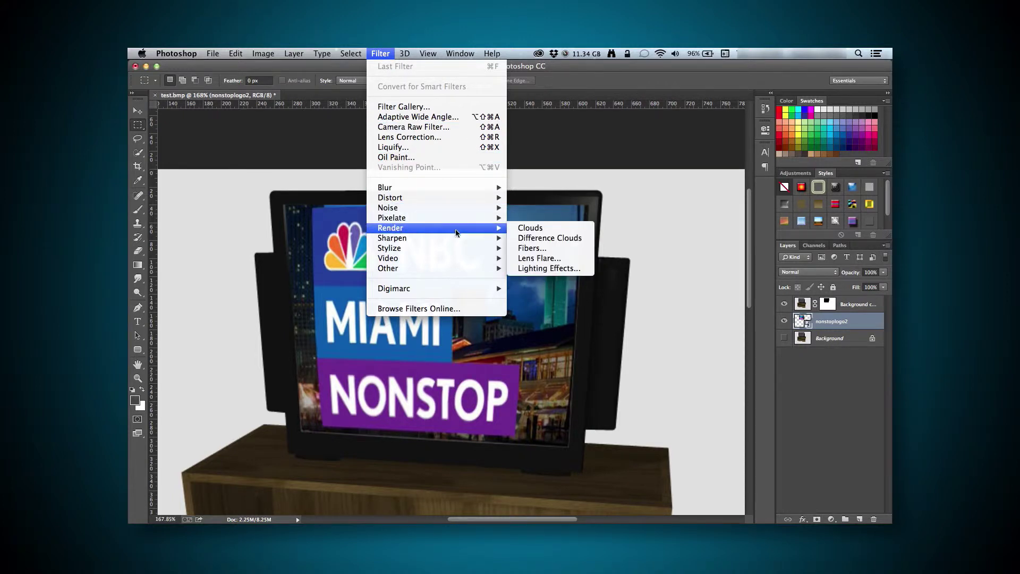
left_click(541, 261)
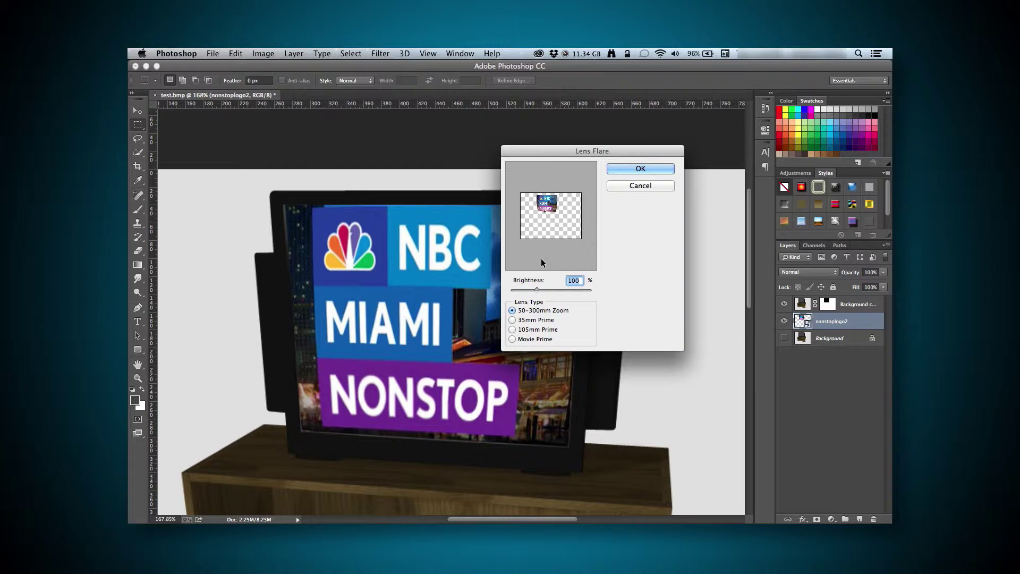
left_click(556, 200)
left_click(512, 330)
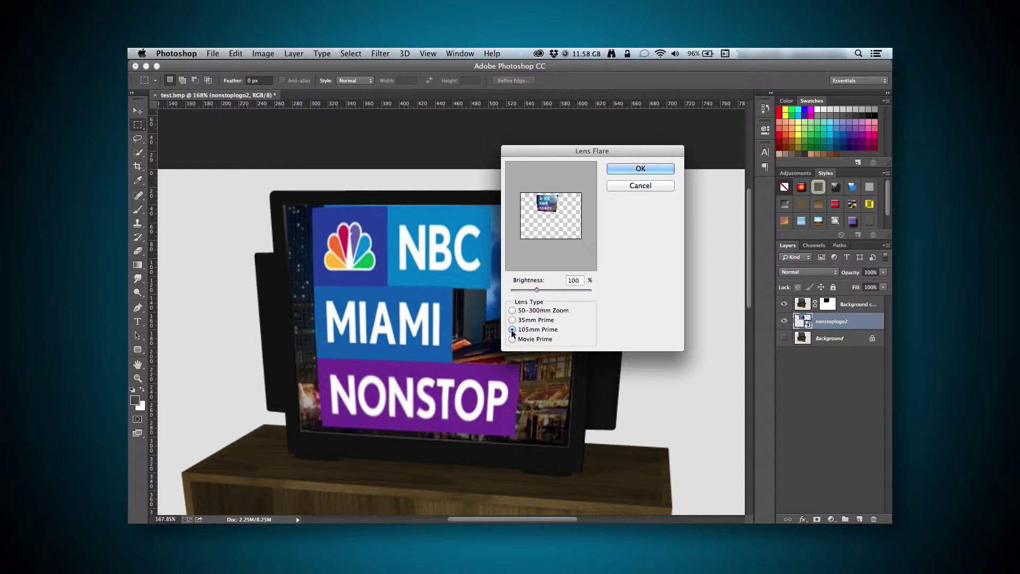
left_click(552, 280)
left_click(623, 169)
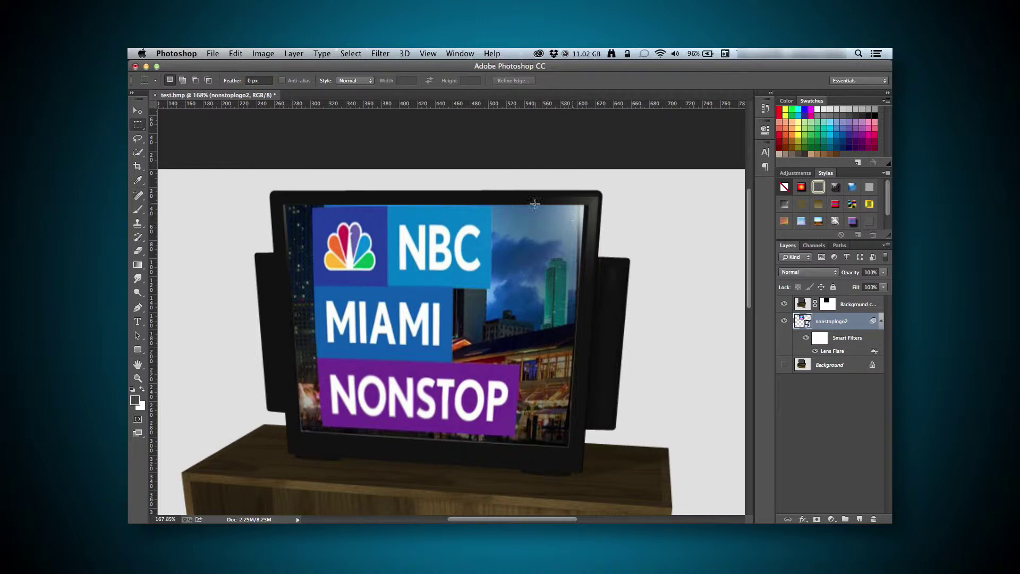
Add a second 105mm Prime lens flare at 50% brightness, centred at the image's upper-left
left_click(380, 53)
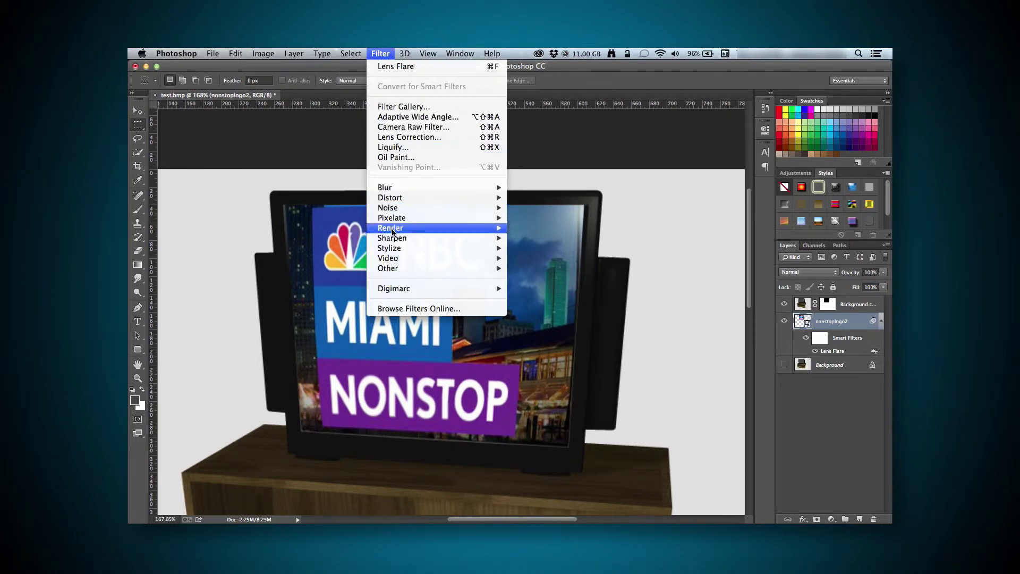
mouse_move(452, 230)
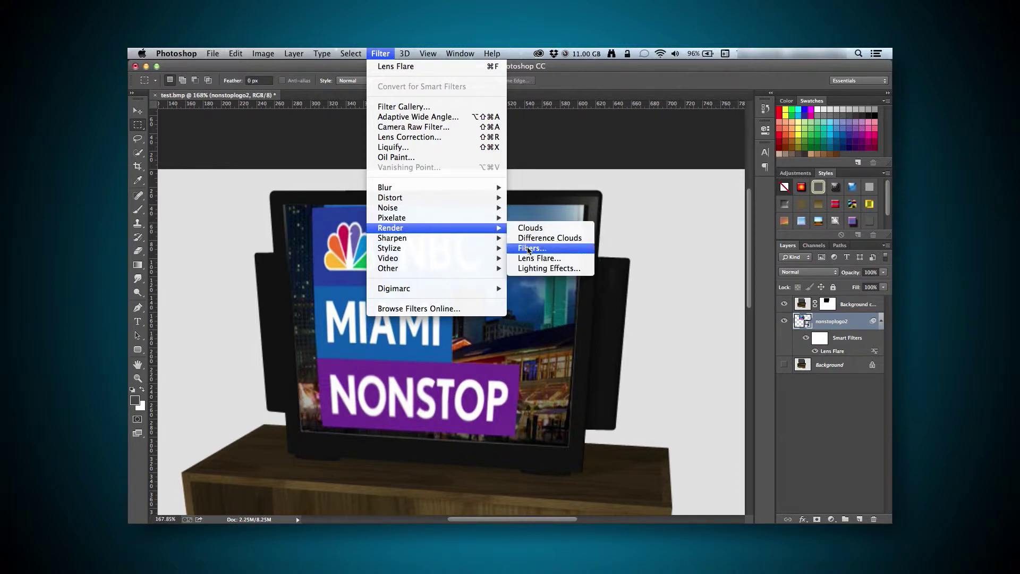
left_click(534, 259)
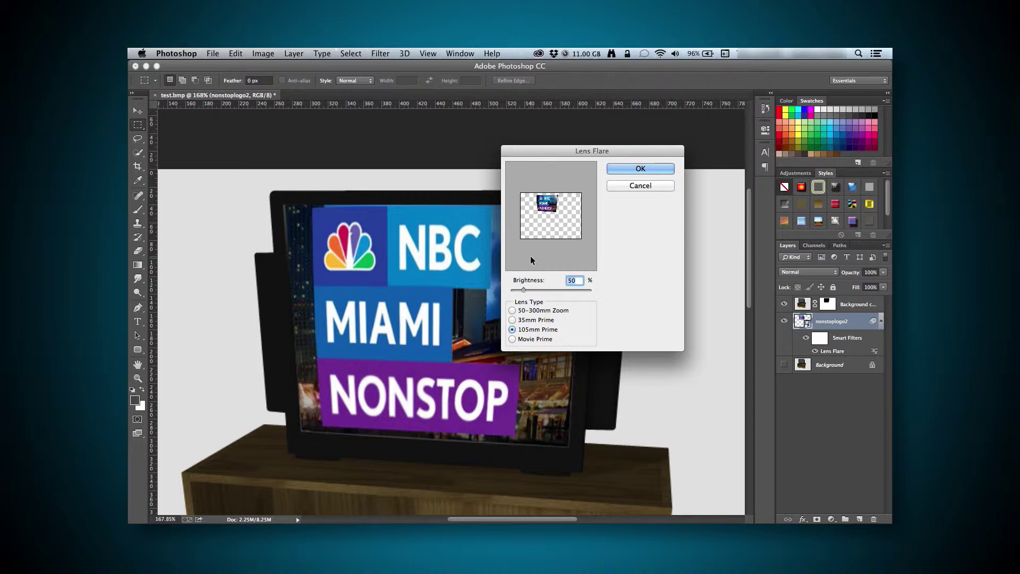
left_click(535, 197)
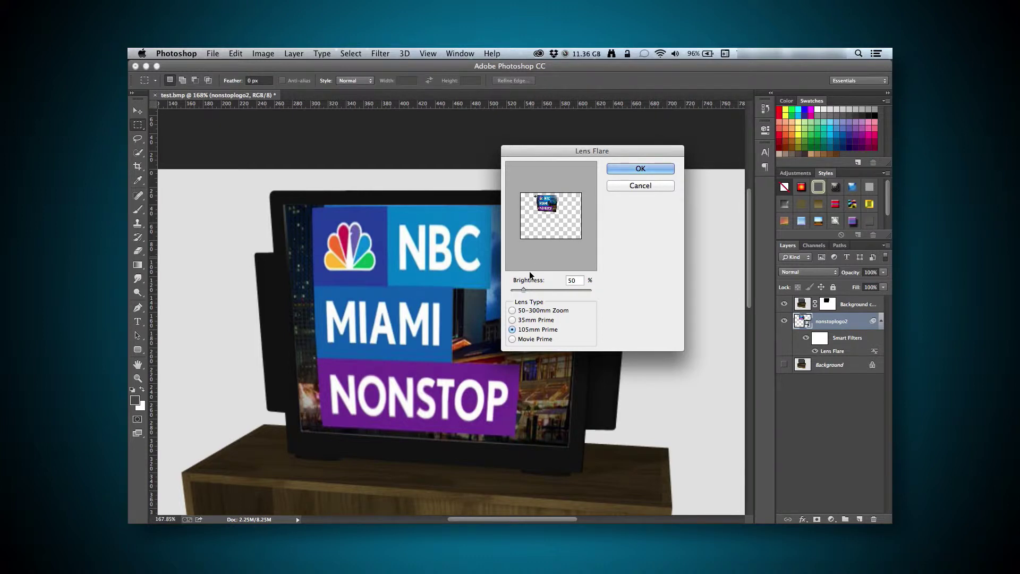
left_click(620, 168)
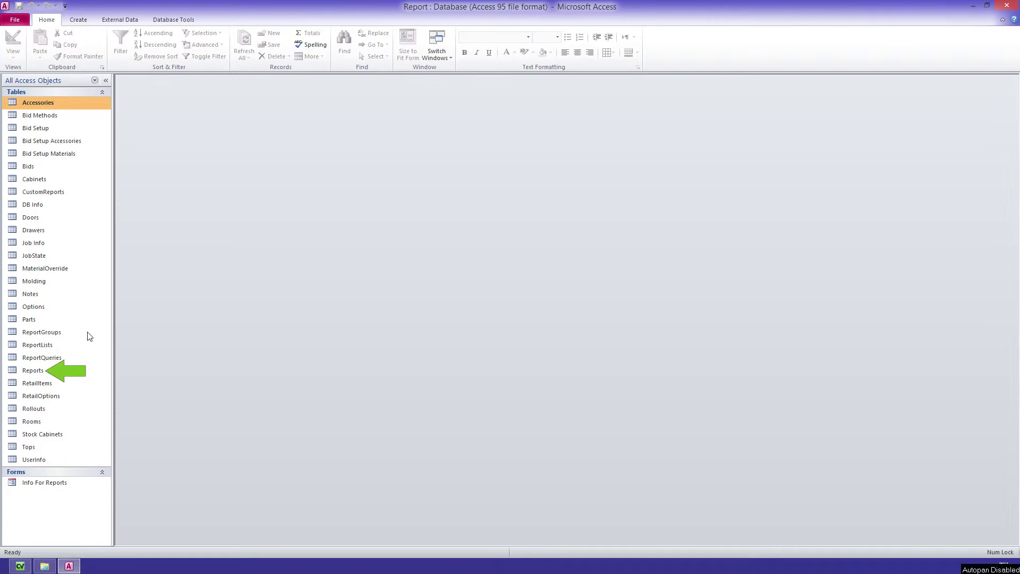
Sort the Reports table by Report ID ascending, locate Dummy Report at ID 311, and close it
double_click(41, 371)
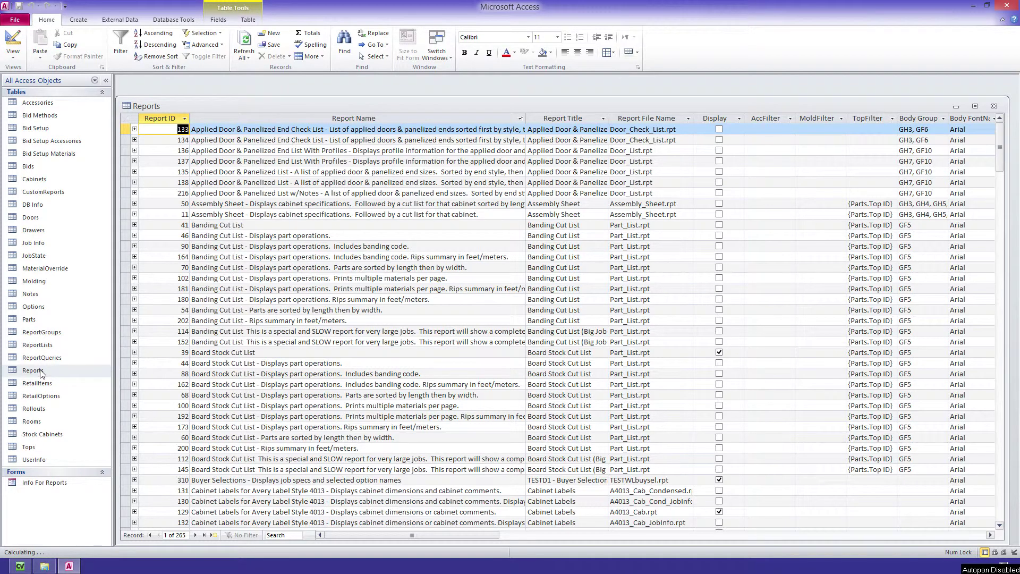
right_click(165, 122)
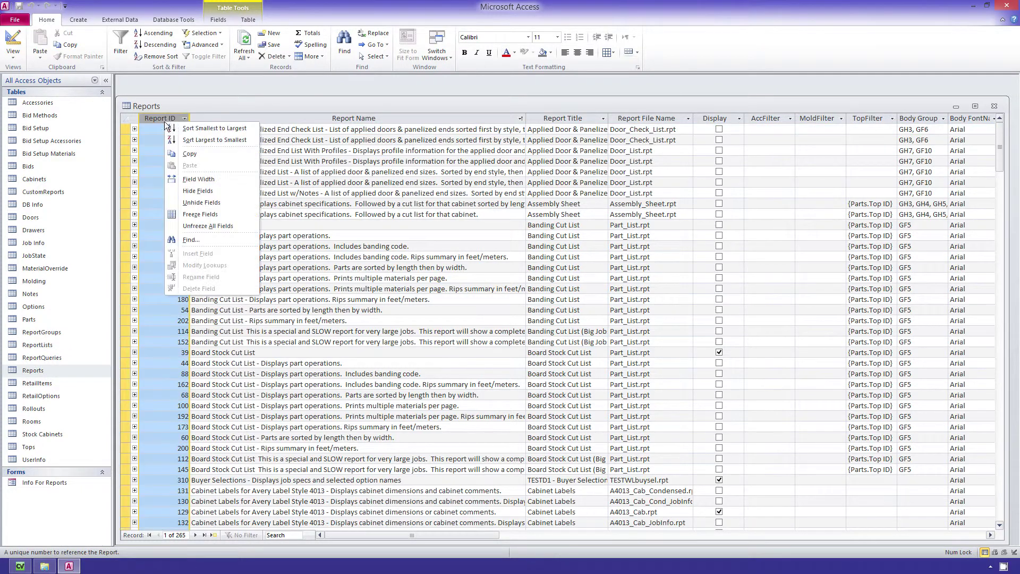
left_click(191, 130)
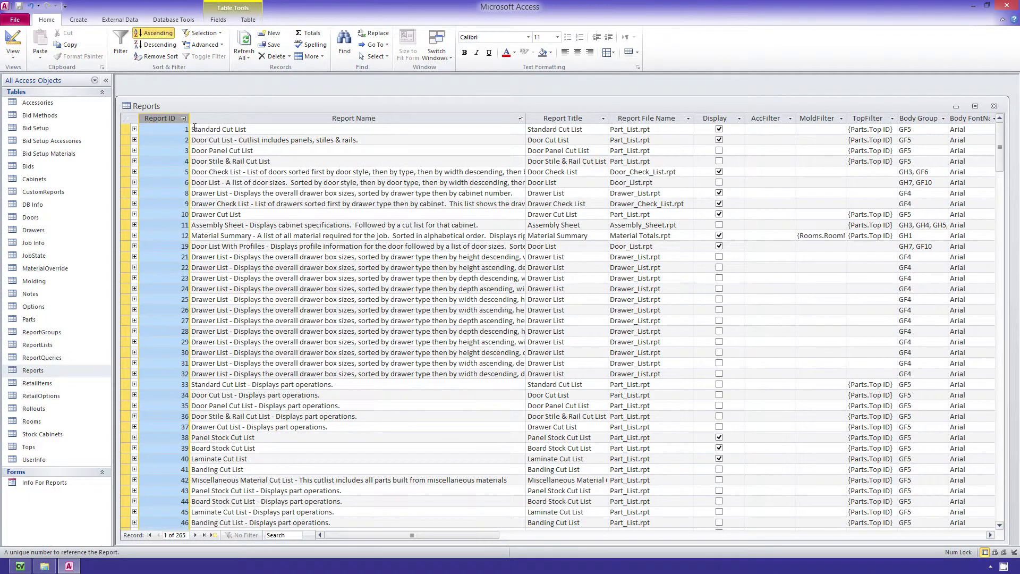
left_click_drag(1000, 147, 1001, 467)
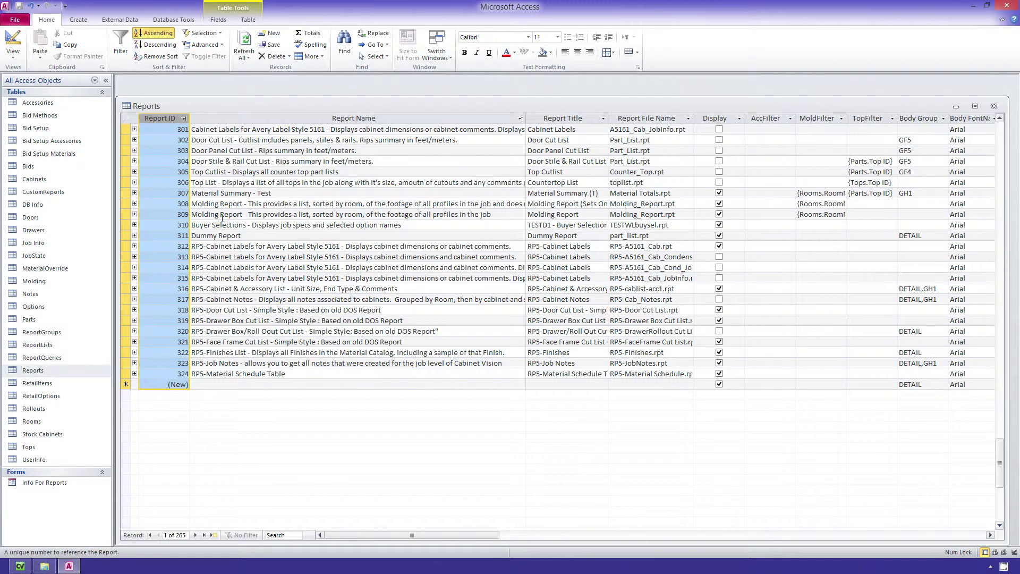
left_click(126, 235)
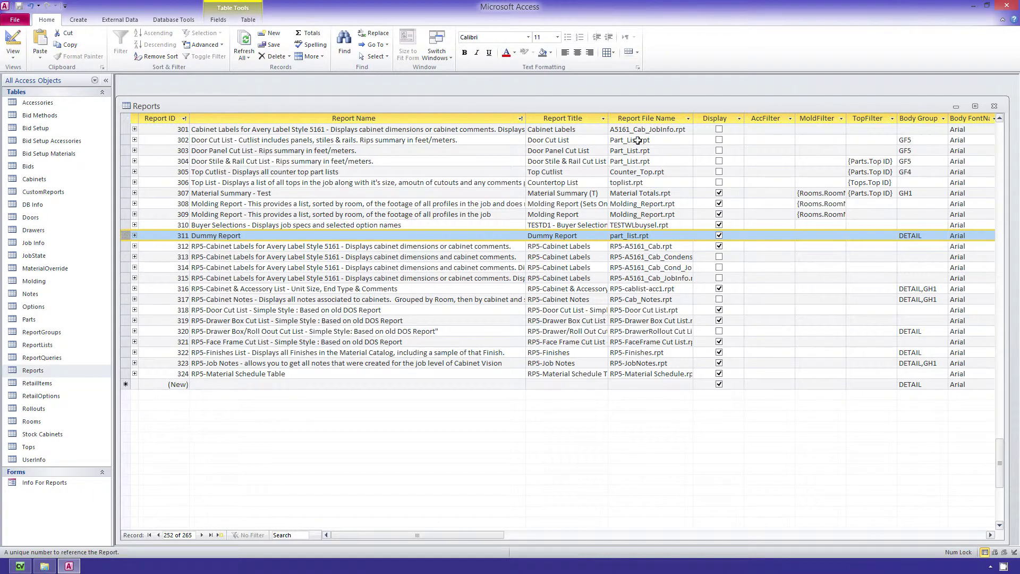
left_click(993, 106)
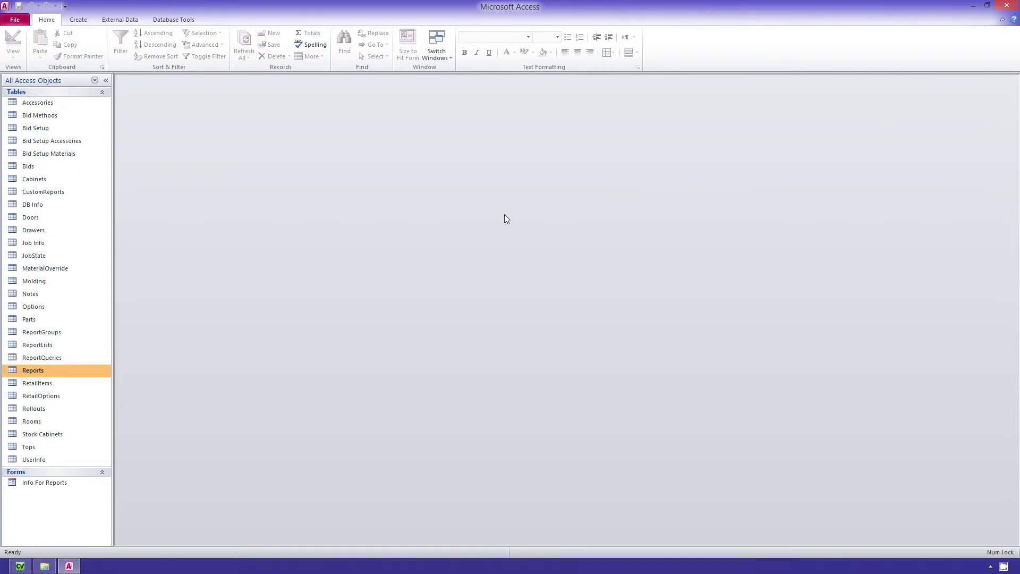
Add a ReportQueries record with ReportID 311, Name CustomDoorTable, SQL 'SELECT * FROM Doors', and save it
double_click(49, 357)
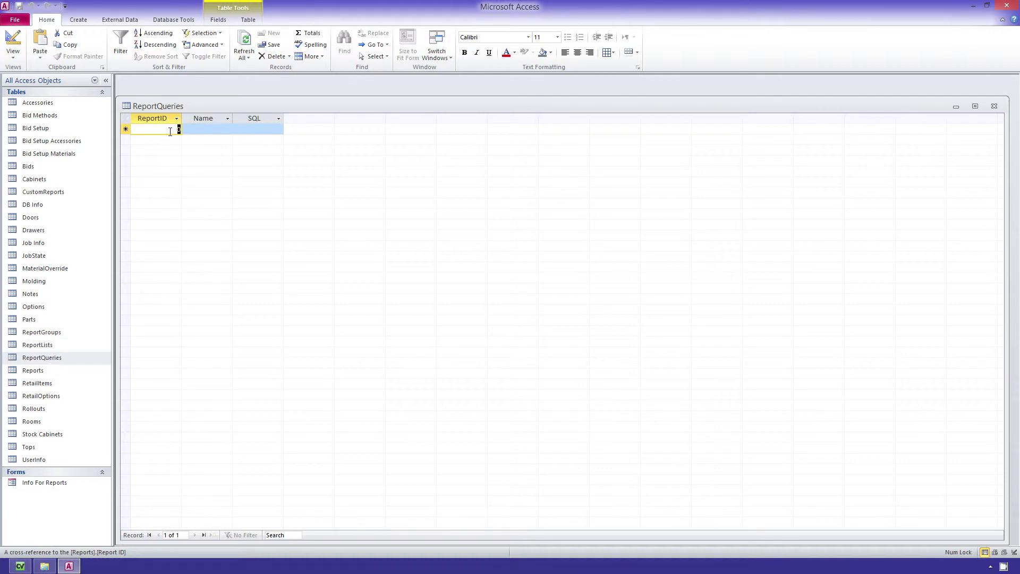
type("311")
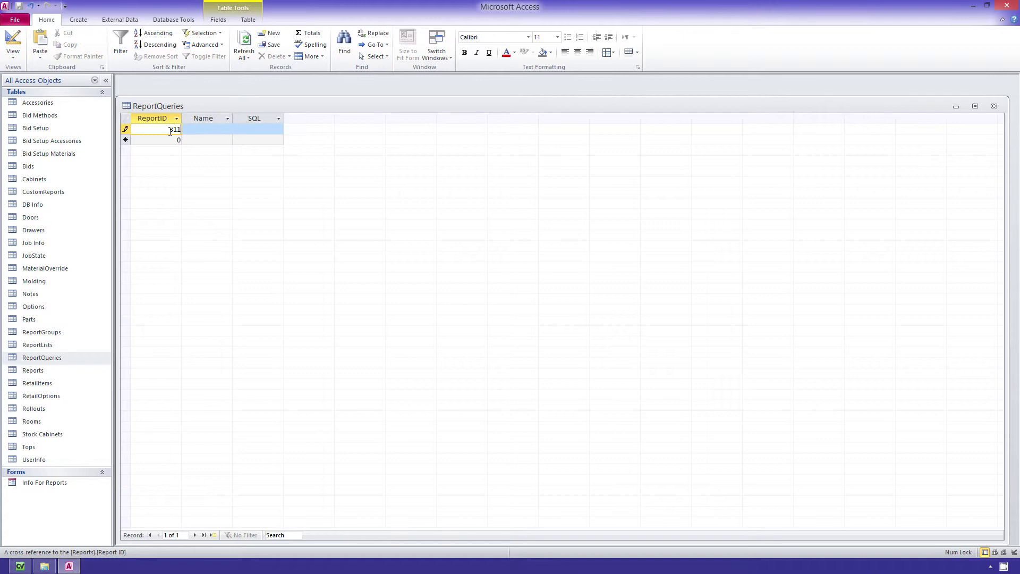
key("Tab")
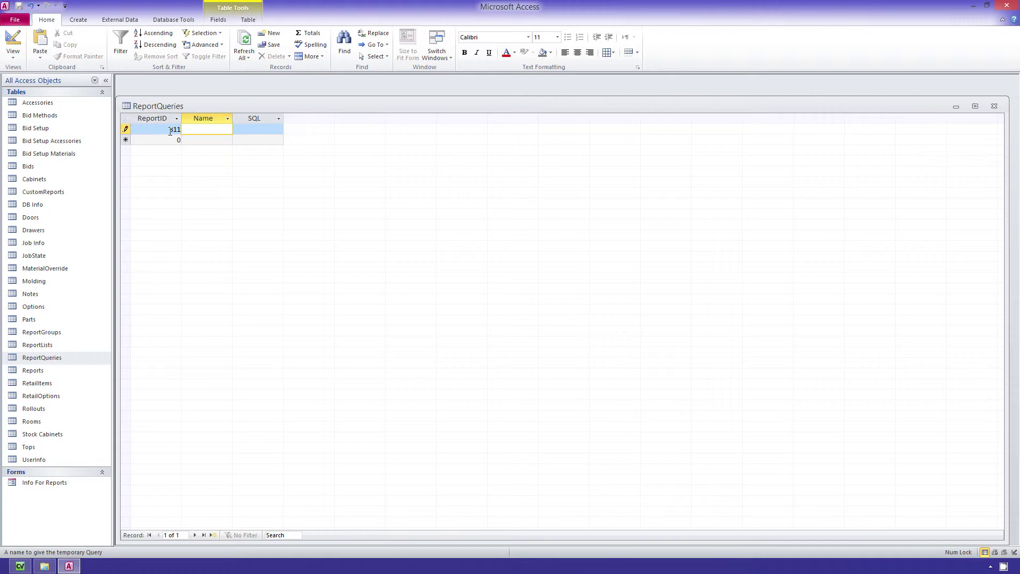
type("CustomDoorT")
type("able")
key("Tab")
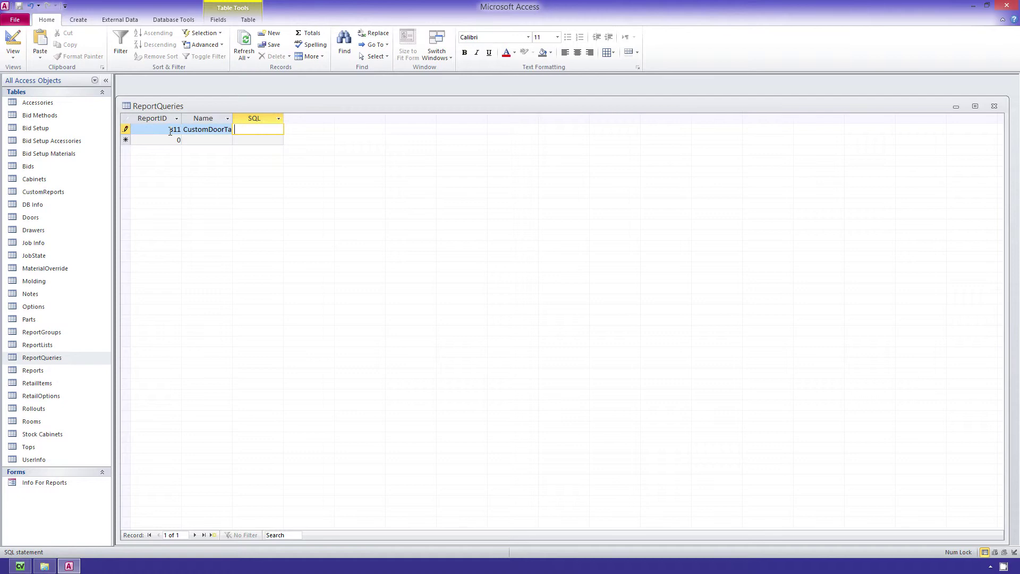
type("SELECT")
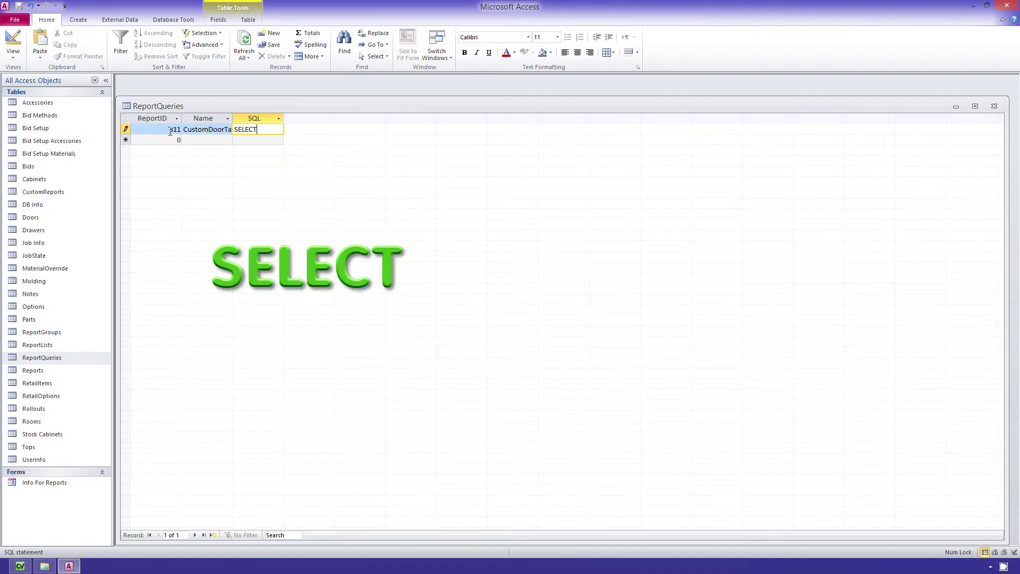
type(" * FROM Doors")
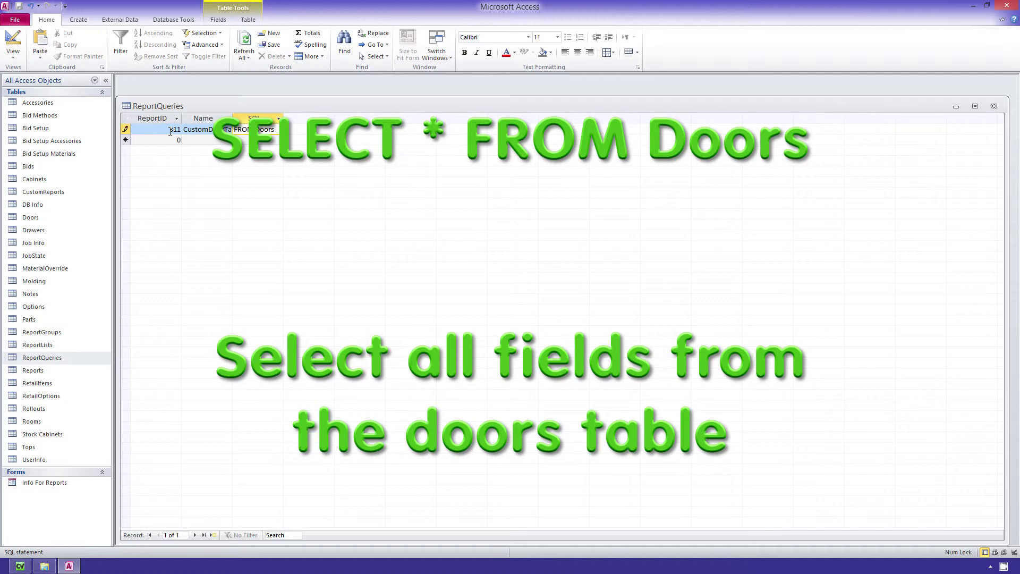
key("ctrl+s")
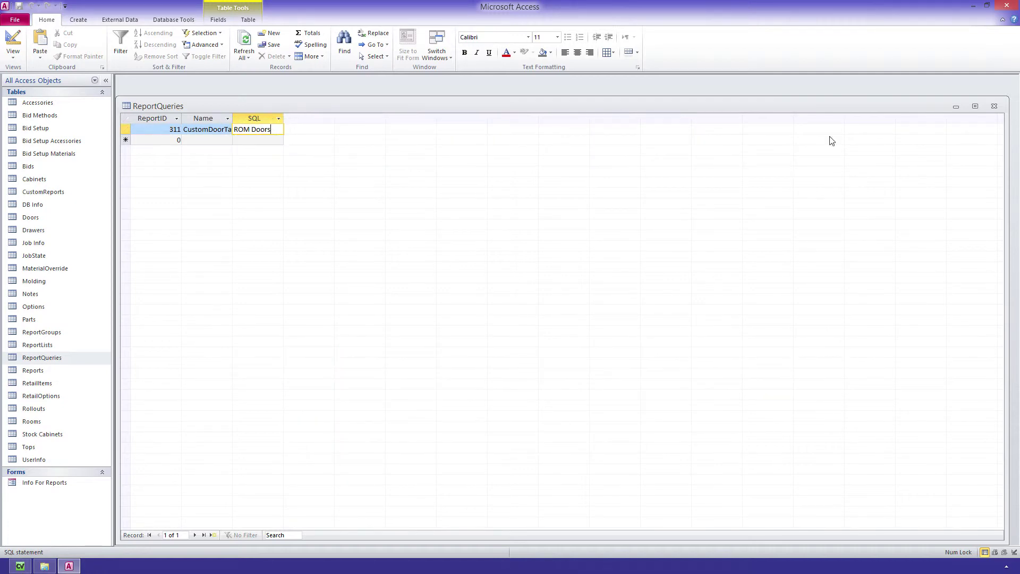
Quit Access, preview the Dummy Report in Cabinet Vision, and return to the Plan view
left_click(994, 106)
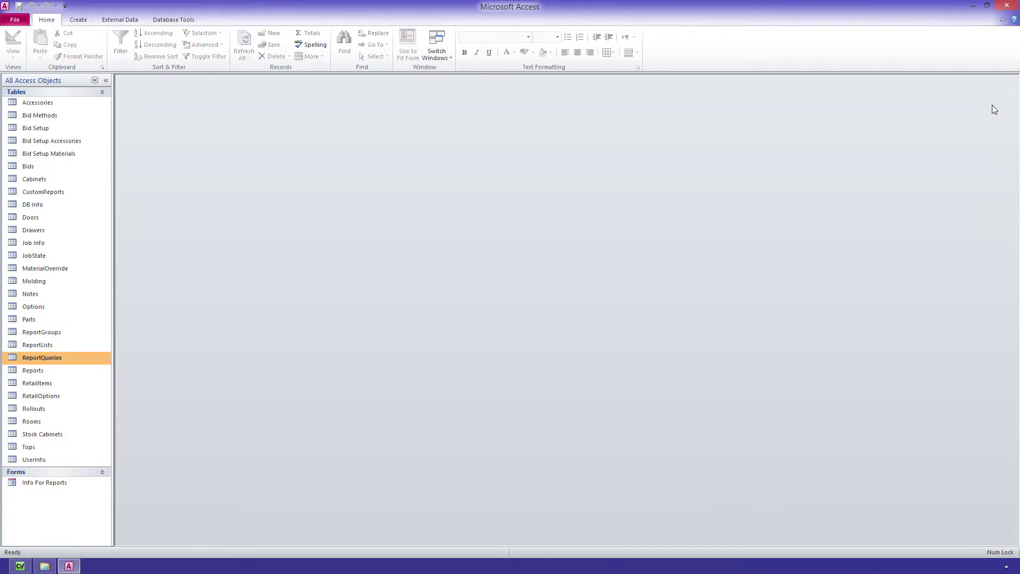
left_click(1012, 6)
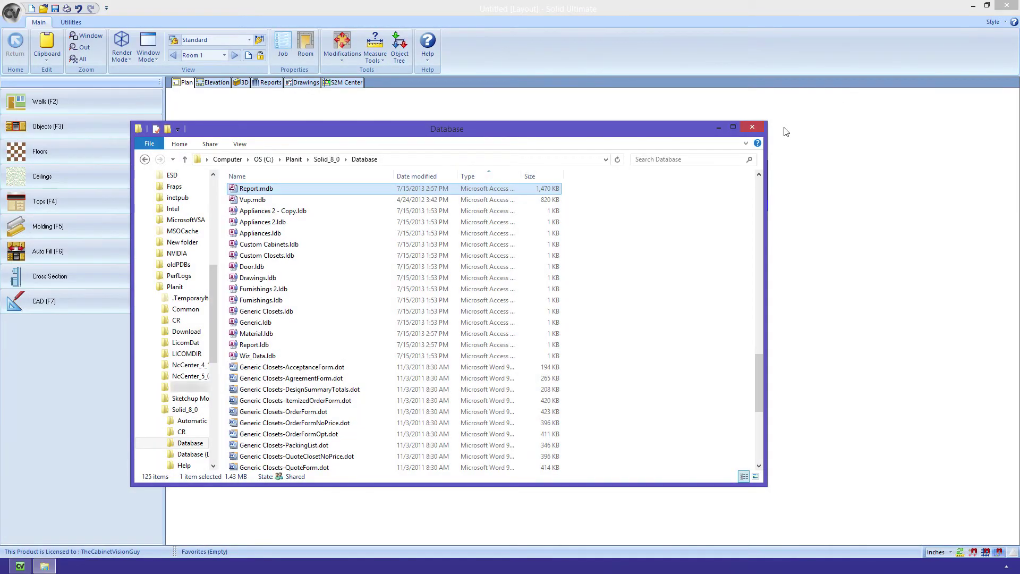
left_click(789, 131)
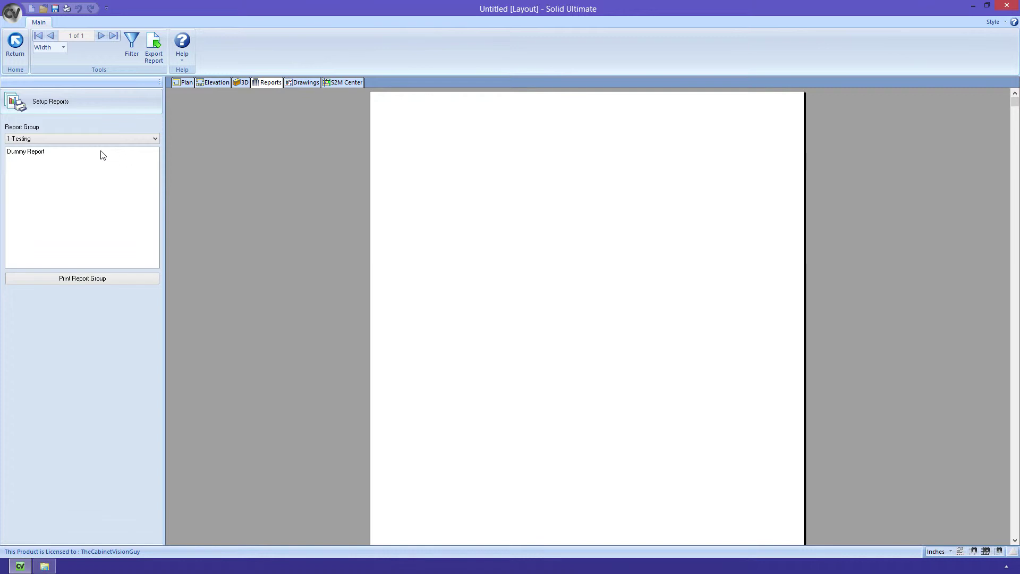
left_click(34, 153)
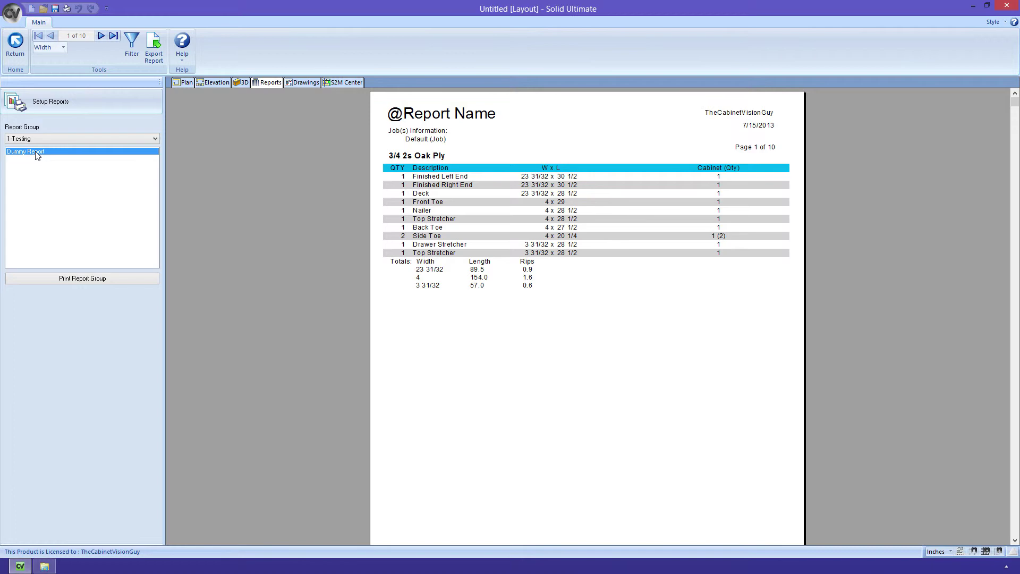
left_click(184, 83)
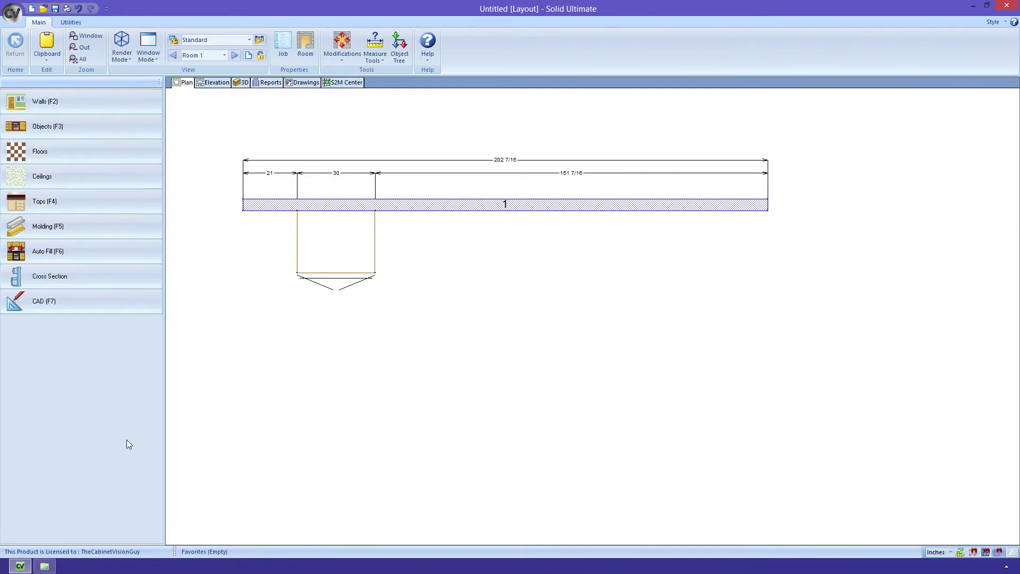
Open Report.mdb from the Solid_8_0 Database folder in File Explorer
left_click(45, 566)
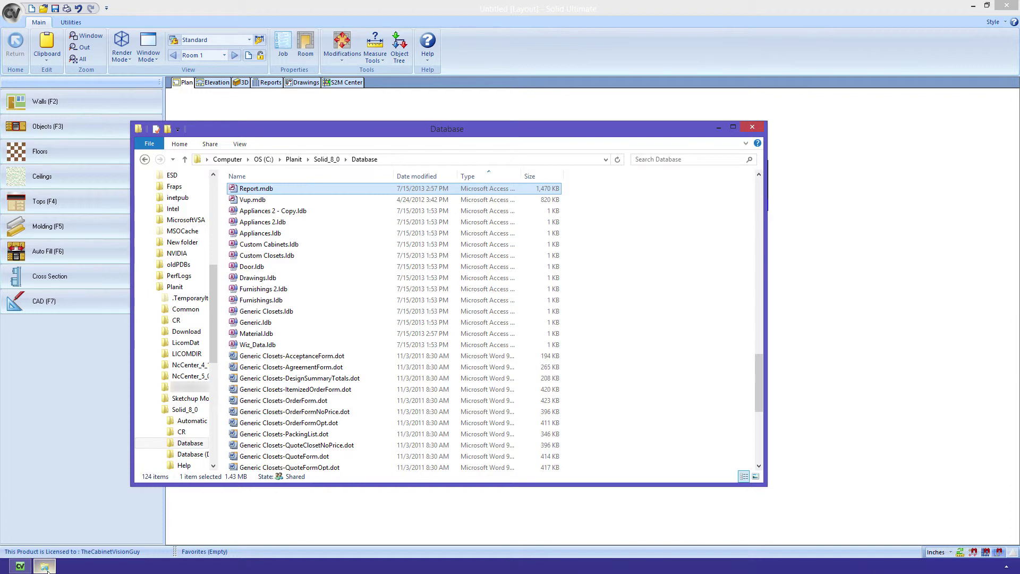
double_click(257, 189)
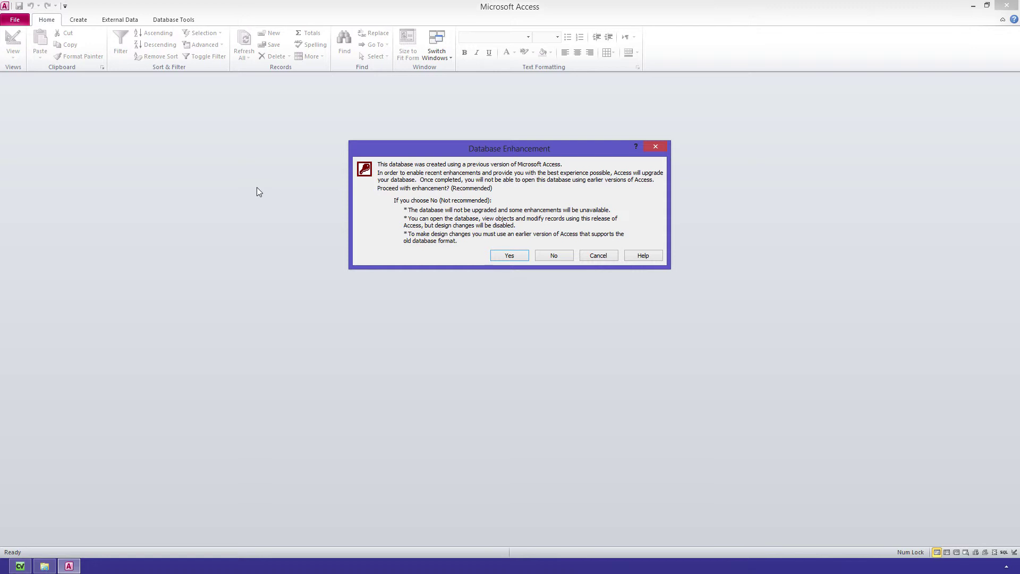
Decline the format upgrade, dismiss the Access 95 notice, and run the CustomDoorTable query
left_click(548, 256)
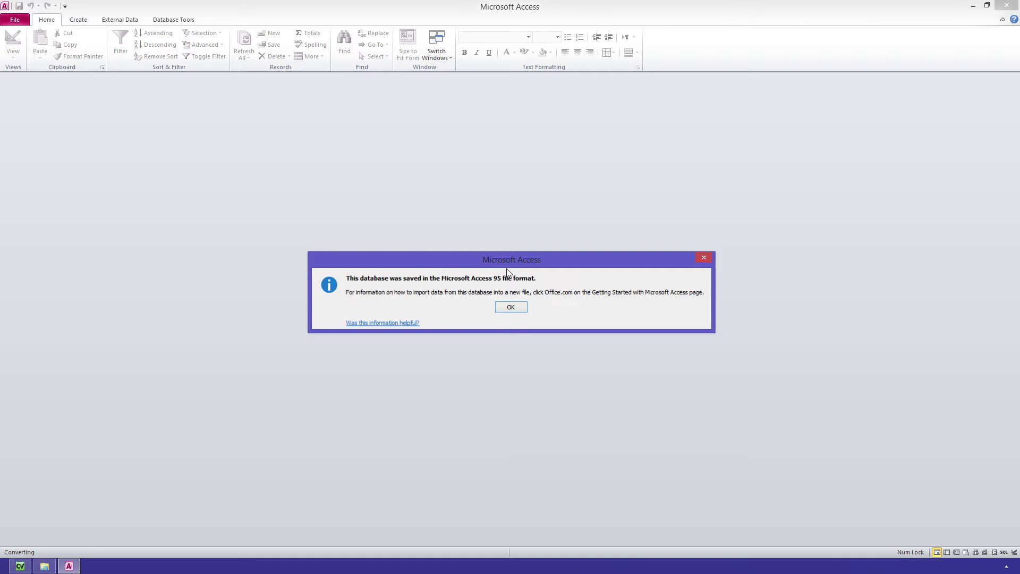
left_click(510, 307)
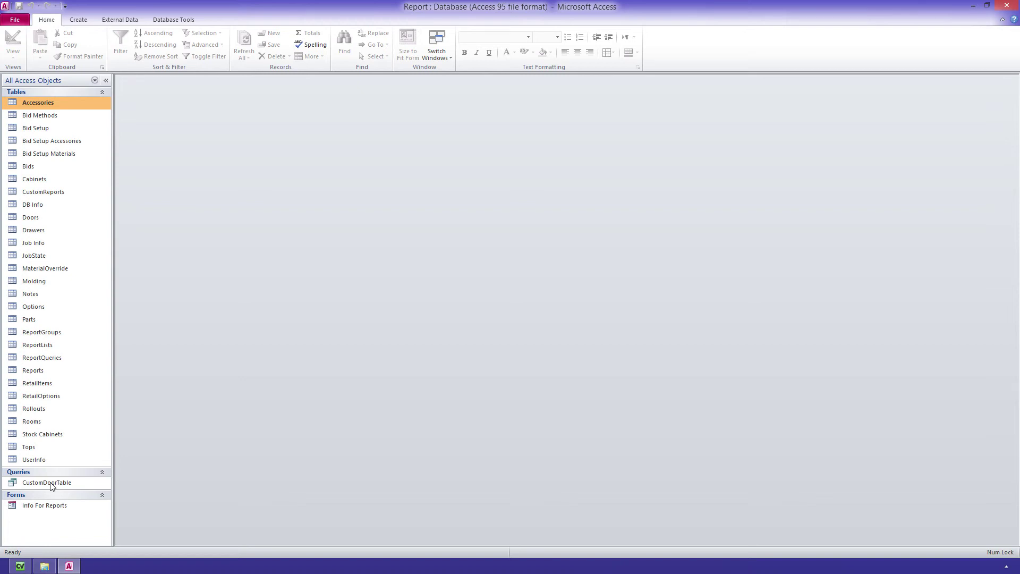
double_click(50, 483)
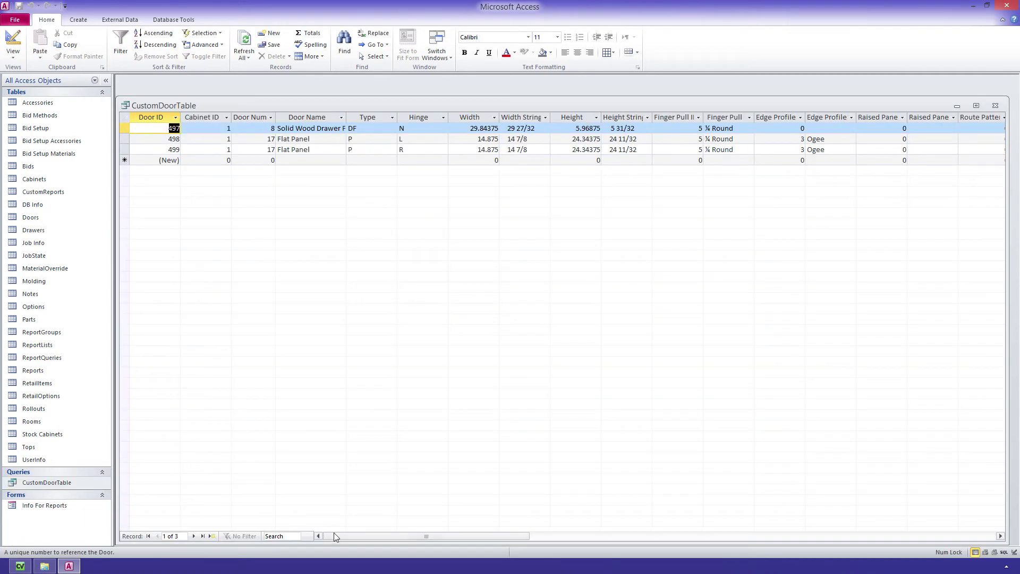
Scroll the CustomDoorTable datasheet sideways to view more of the door records' columns
mouse_move(342, 536)
left_mouse_down()
mouse_move(646, 553)
mouse_move(486, 555)
mouse_move(330, 535)
left_mouse_up()
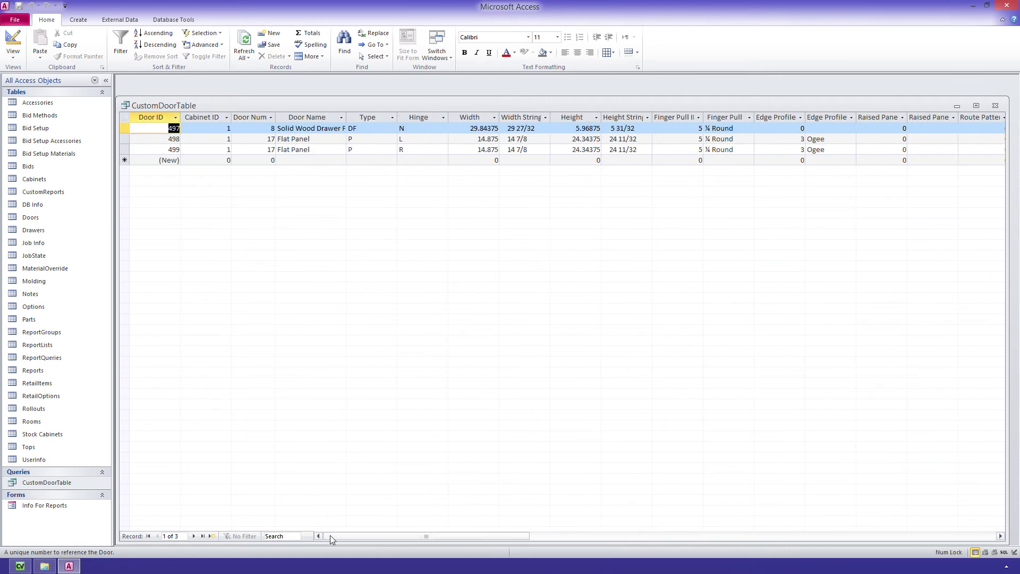